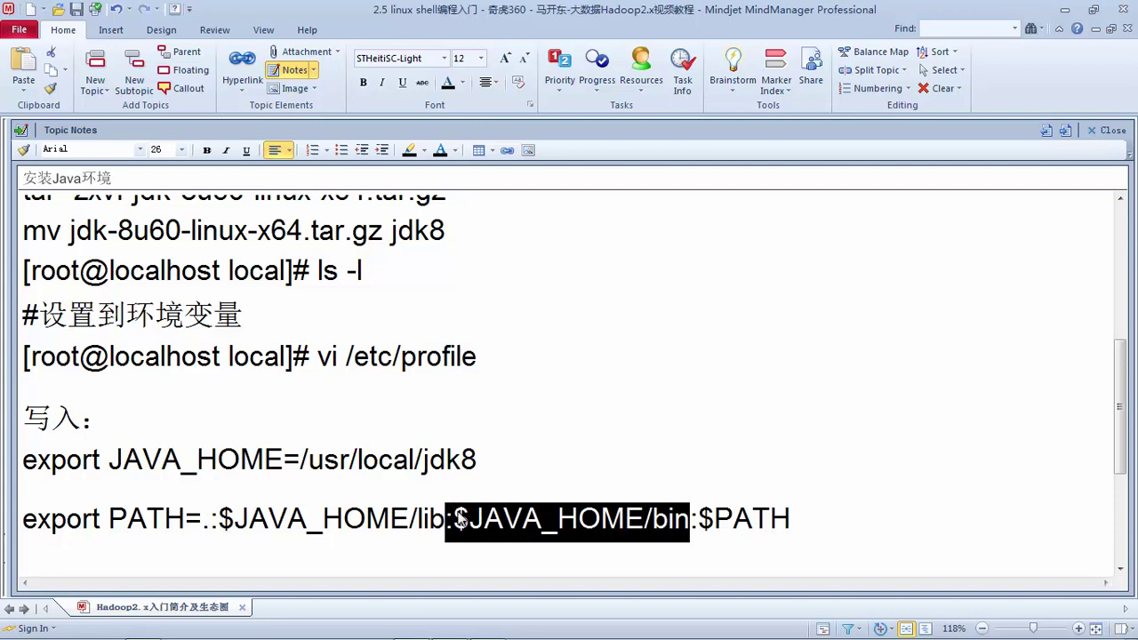
# - Examine the PATH export line, the source /etc/profile command and the java and javac commands in the topic notes
pyautogui.moveTo(690, 518); pyautogui.dragTo(644, 519)
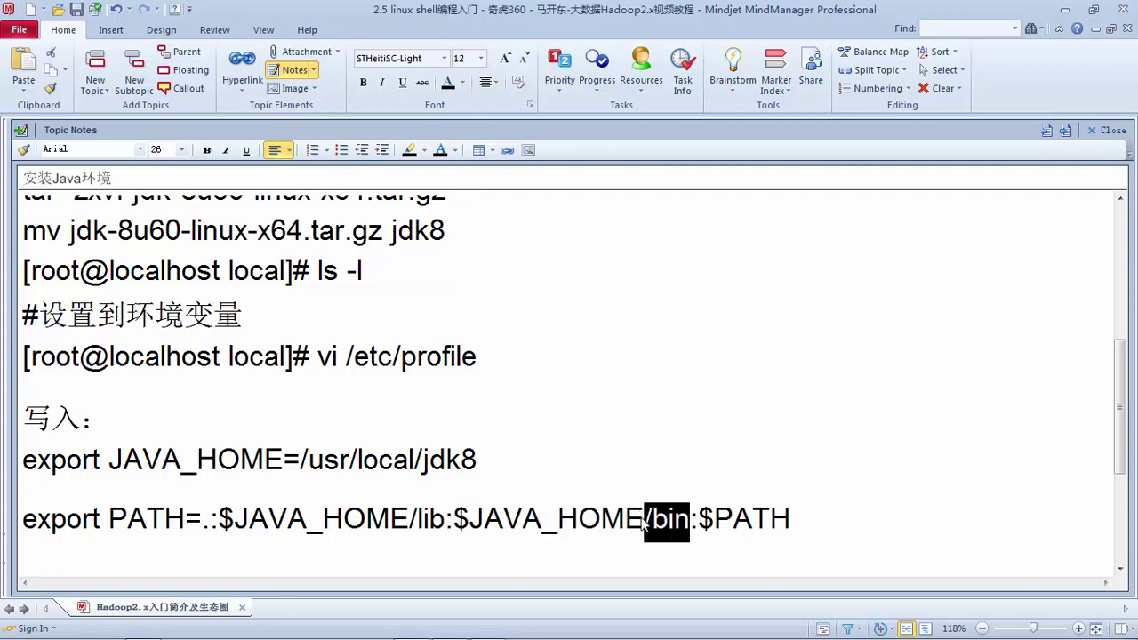
pyautogui.moveTo(23, 519); pyautogui.dragTo(803, 512)
pyautogui.click(169, 519)
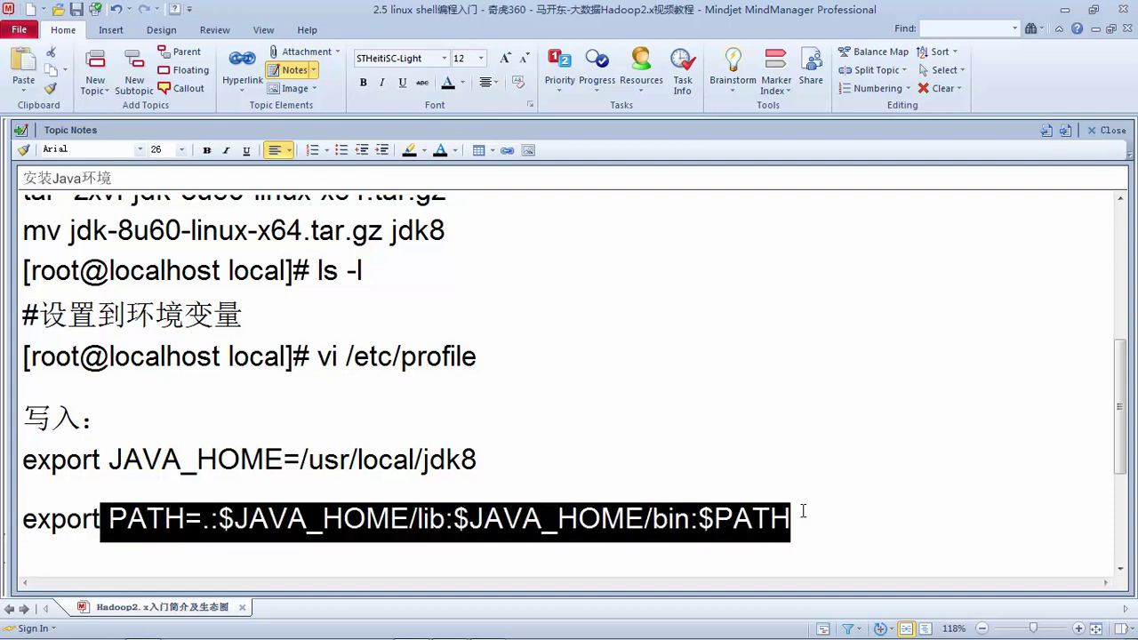
pyautogui.click(803, 512)
pyautogui.scroll(-2, 783, 534)
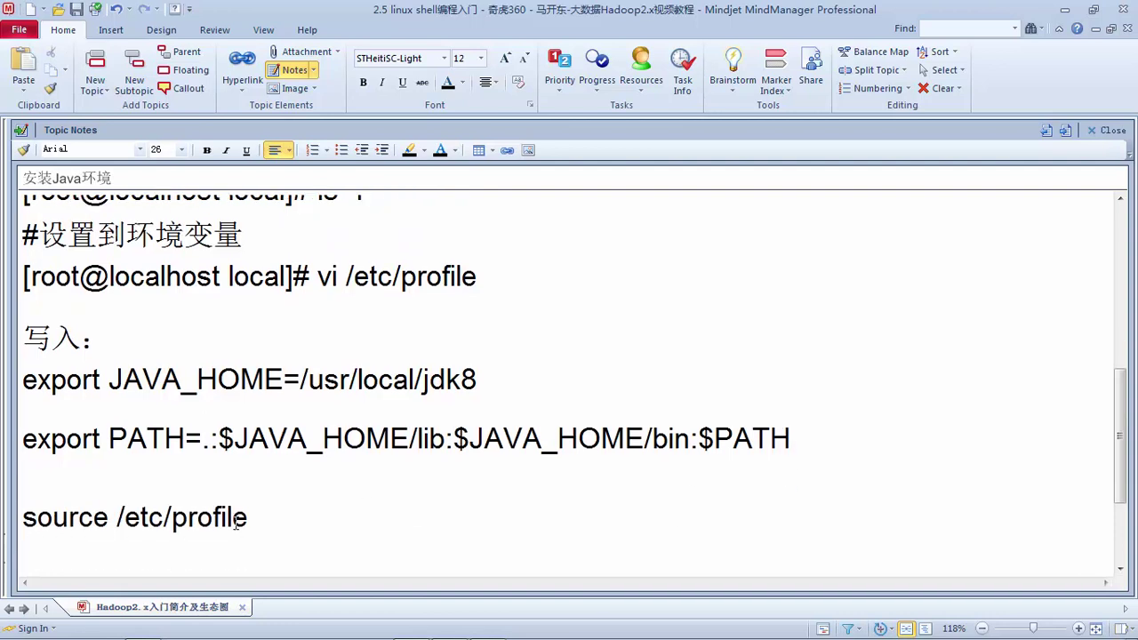
pyautogui.moveTo(23, 519); pyautogui.dragTo(269, 521)
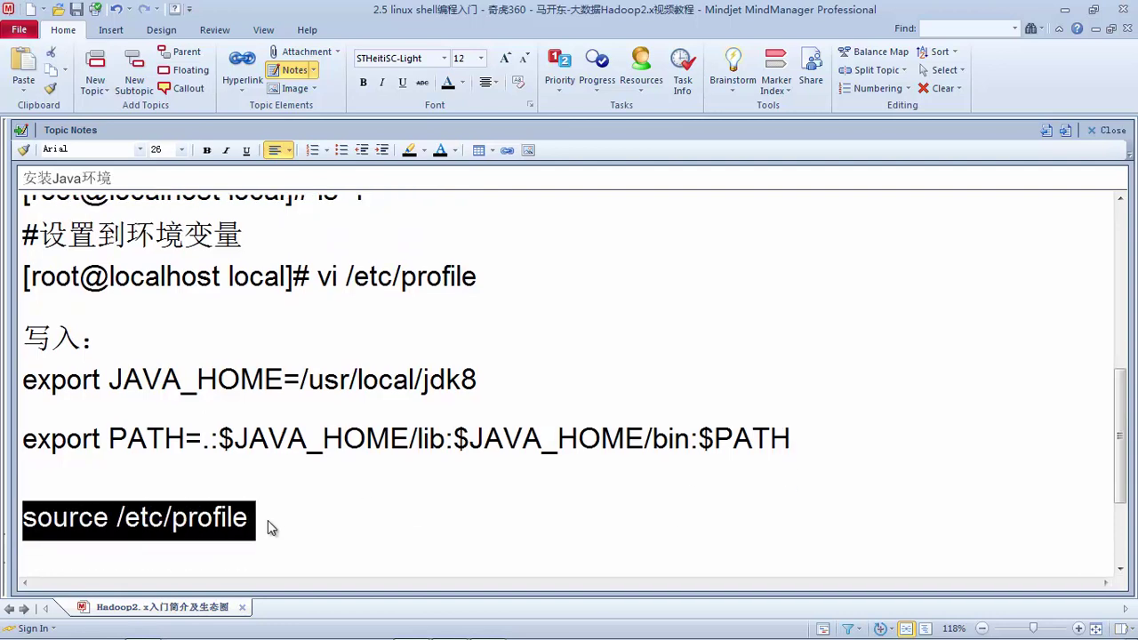
pyautogui.click(276, 520)
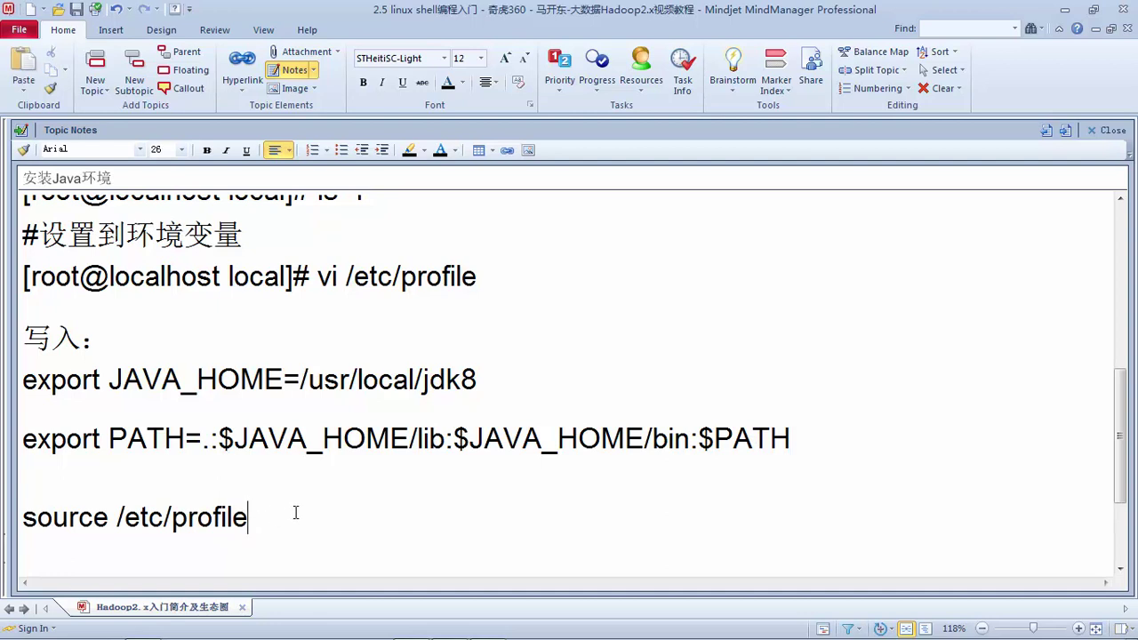
pyautogui.scroll(-3, 296, 513)
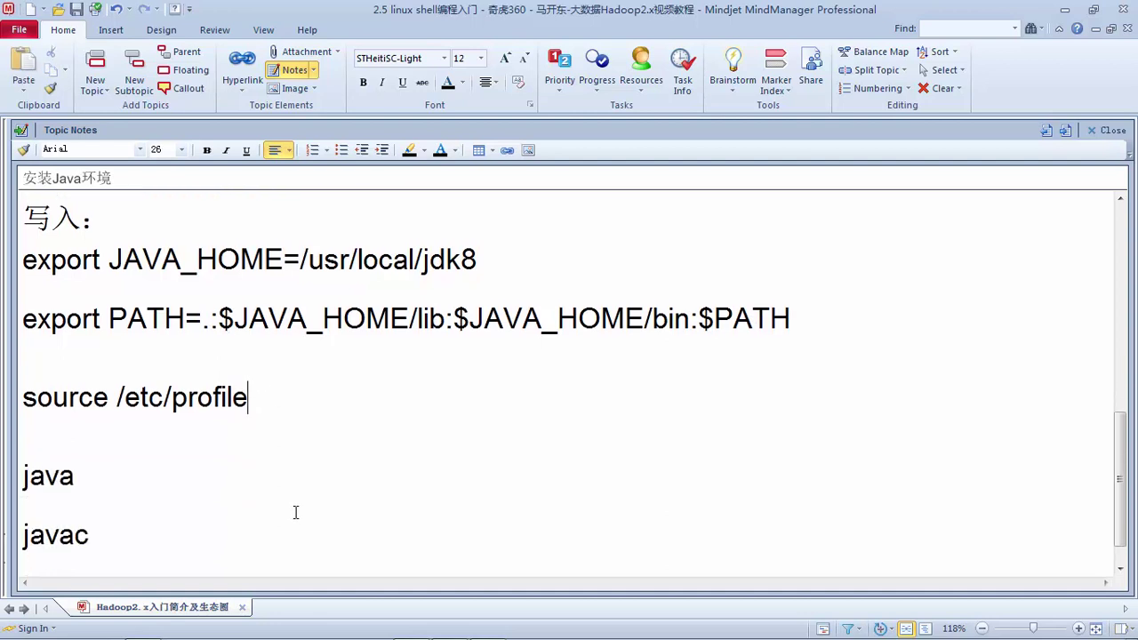
pyautogui.doubleClick(96, 478)
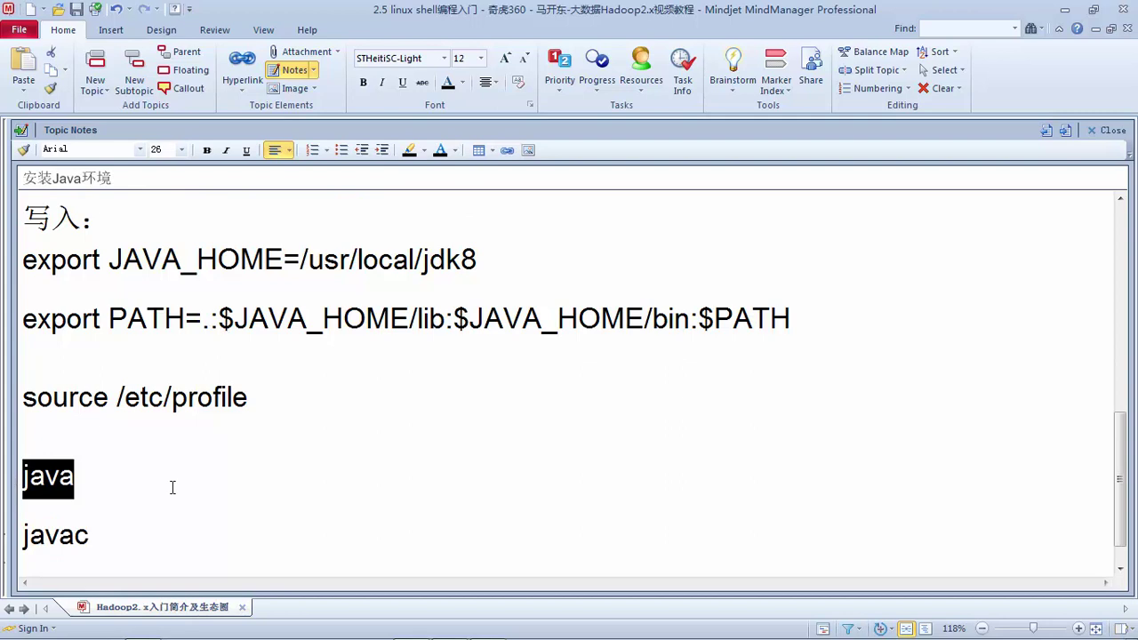
pyautogui.click(94, 536)
pyautogui.moveTo(95, 536); pyautogui.dragTo(32, 539)
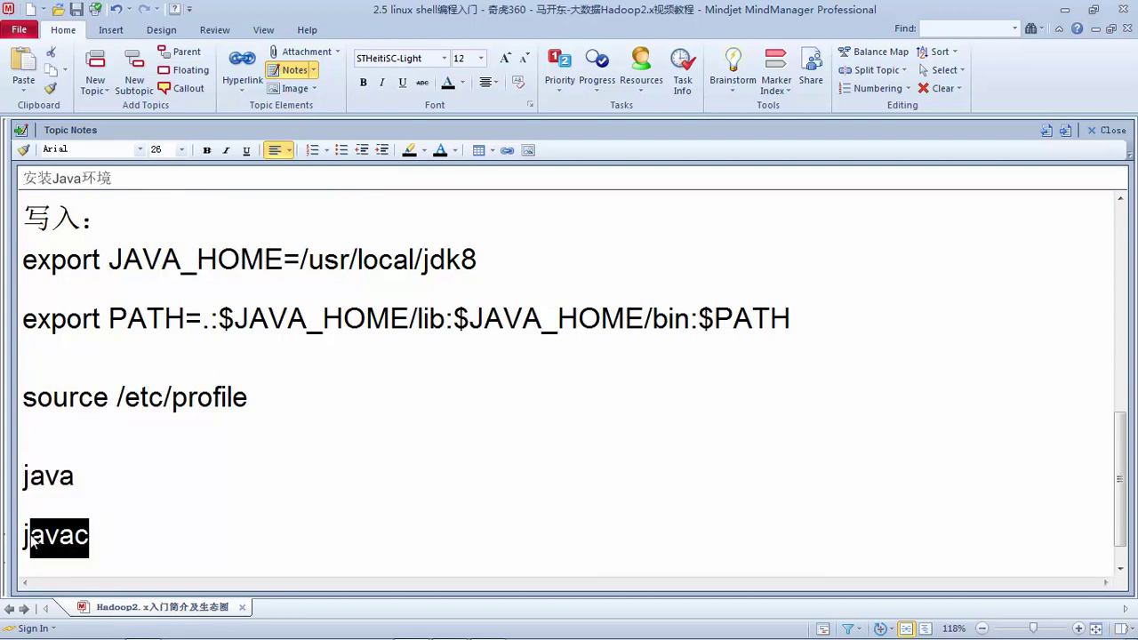
pyautogui.click(132, 482)
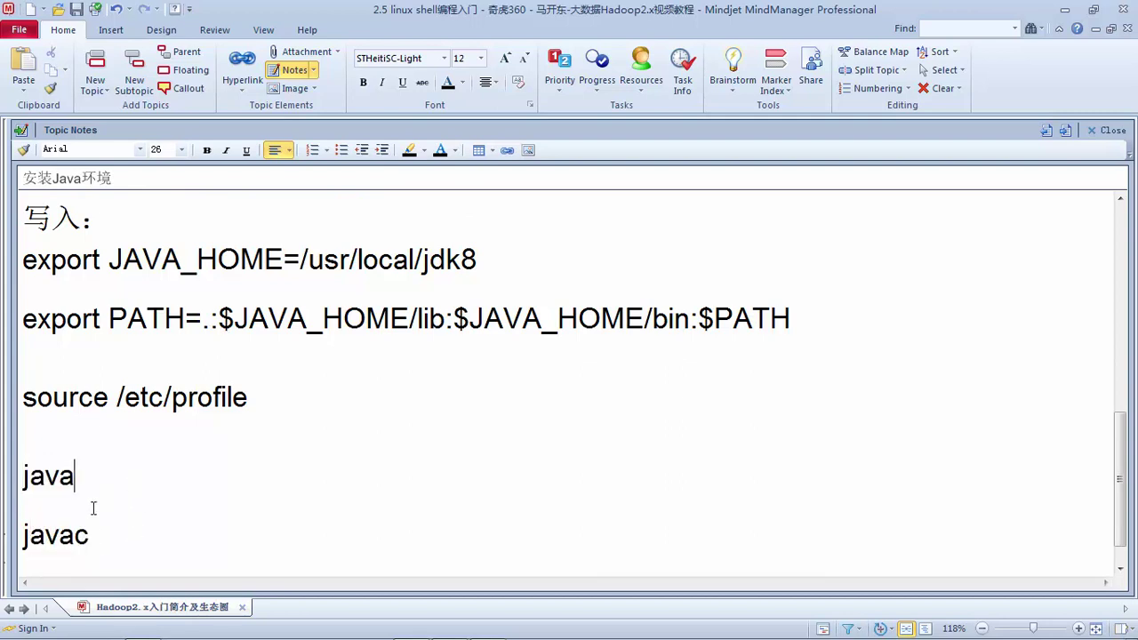
# - Add a new line reading "java -version" below javac in the topic notes
pyautogui.scroll(-1, 93, 508)
pyautogui.click(98, 509)
pyautogui.press('Return')
pyautogui.write('java ')
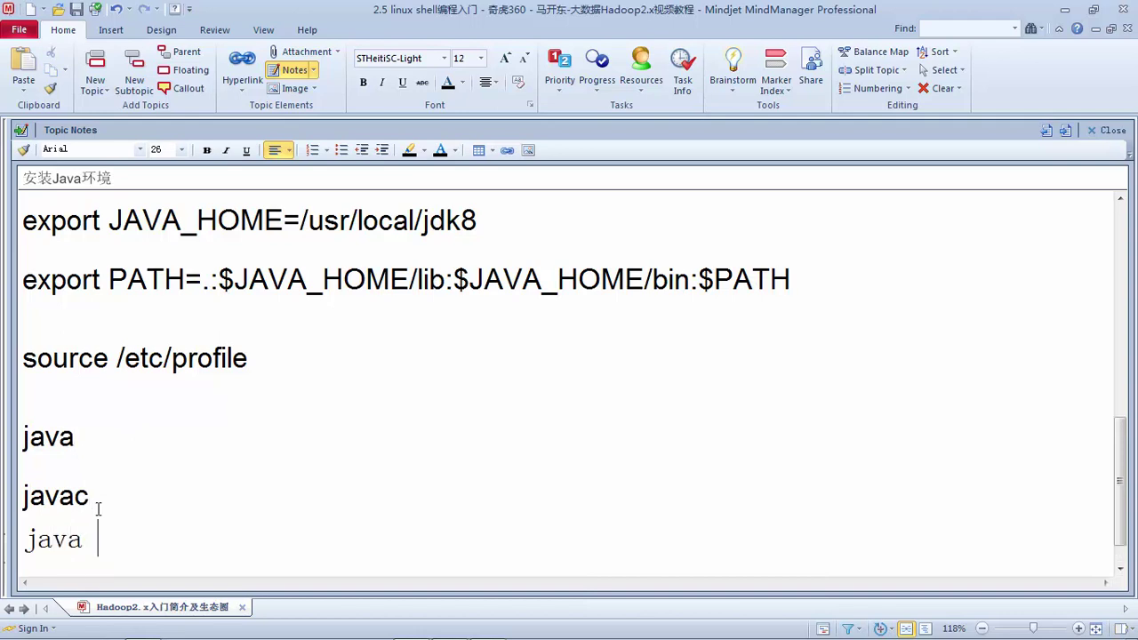
pyautogui.write('version')
pyautogui.press('Left')
pyautogui.press('Left')
pyautogui.press('Left')
pyautogui.press('Left')
pyautogui.press('Left')
pyautogui.press('Left')
pyautogui.press('Left')
pyautogui.write('-')
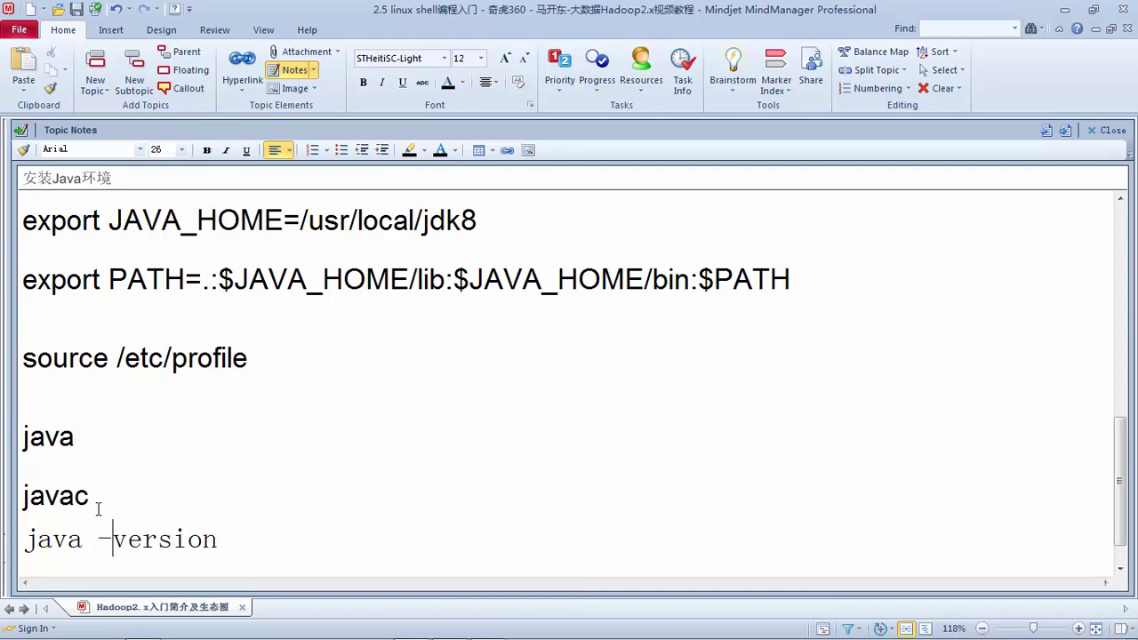
# - Review the Java installation notes from the JDK download and unpacking commands through the environment variables to the final check commands
pyautogui.scroll(8, 124, 469)
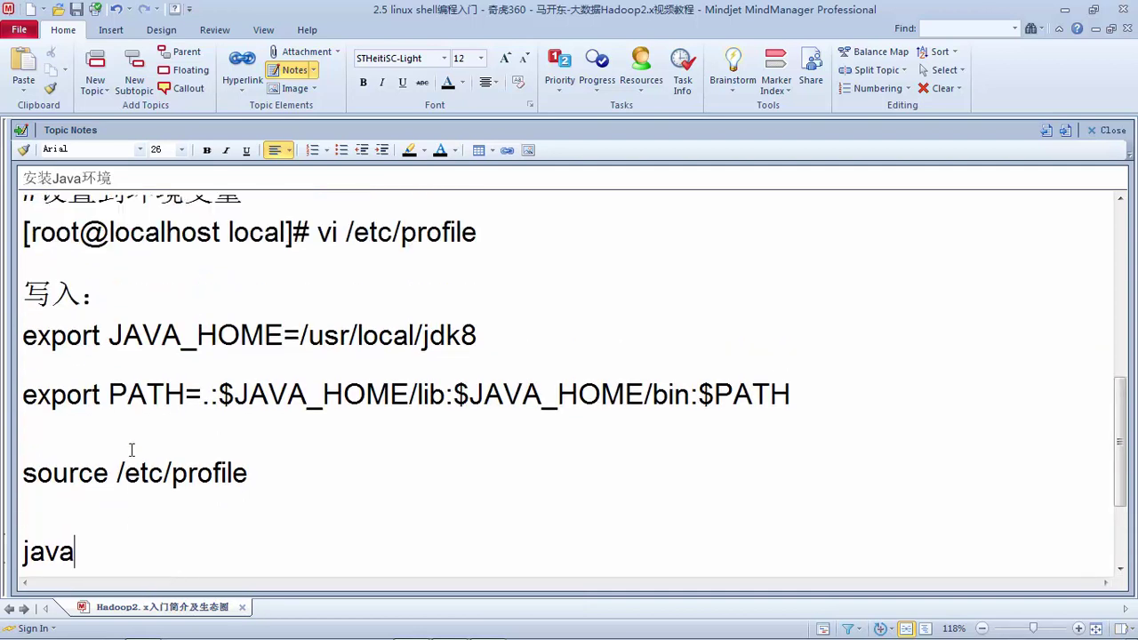
pyautogui.scroll(7, 132, 451)
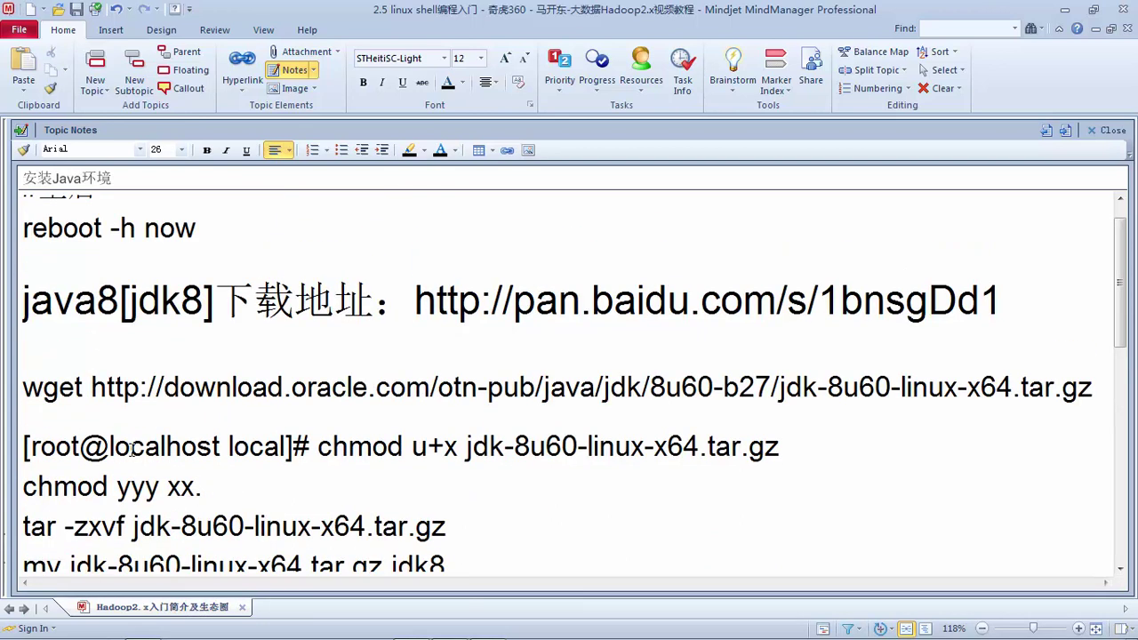
pyautogui.scroll(-2, 132, 451)
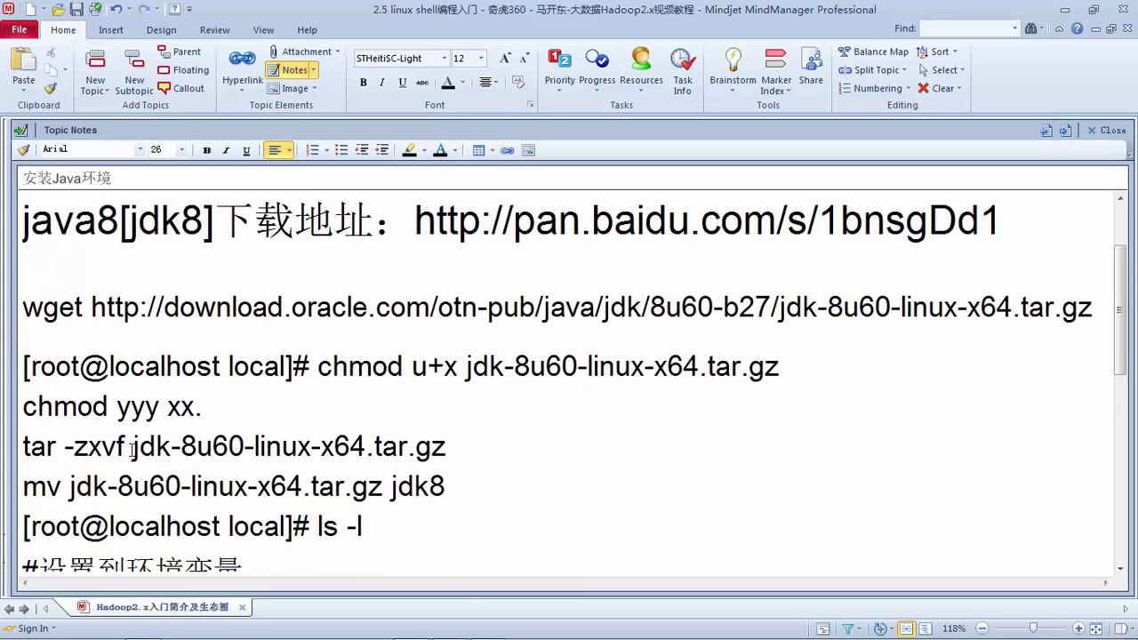
pyautogui.scroll(-7, 132, 451)
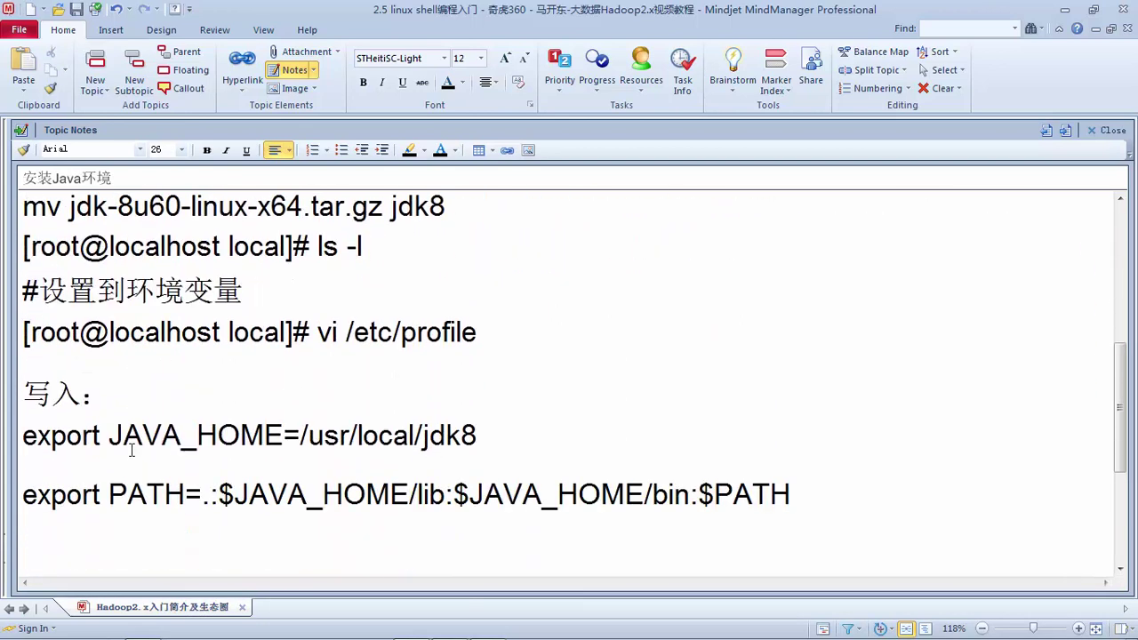
pyautogui.scroll(-2, 132, 451)
pyautogui.scroll(-2, 132, 451)
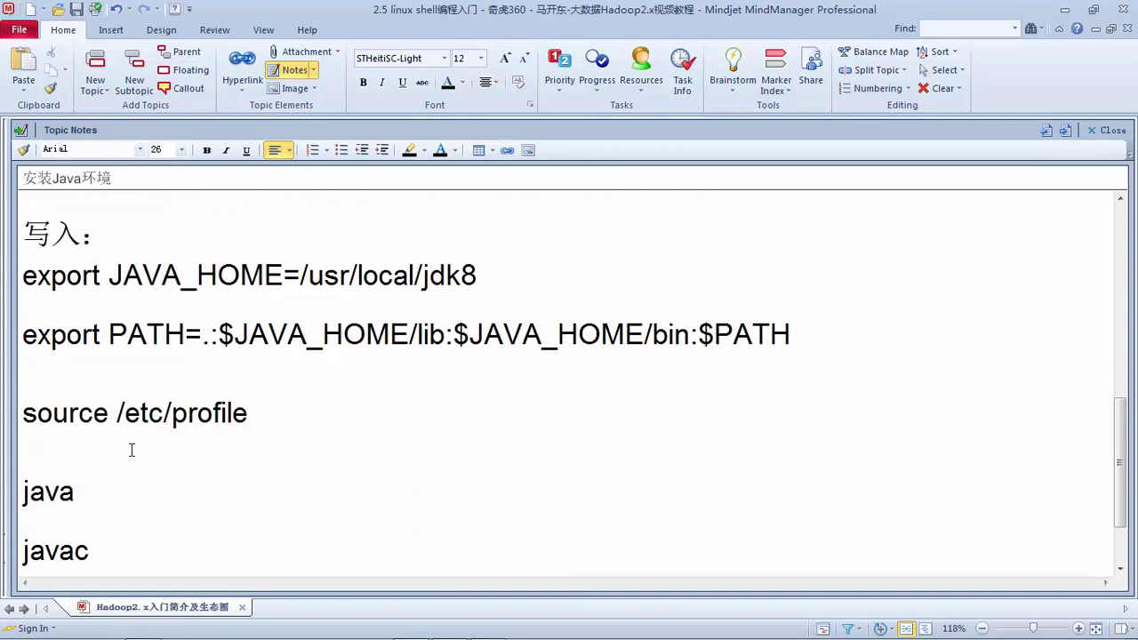
pyautogui.scroll(-2, 132, 451)
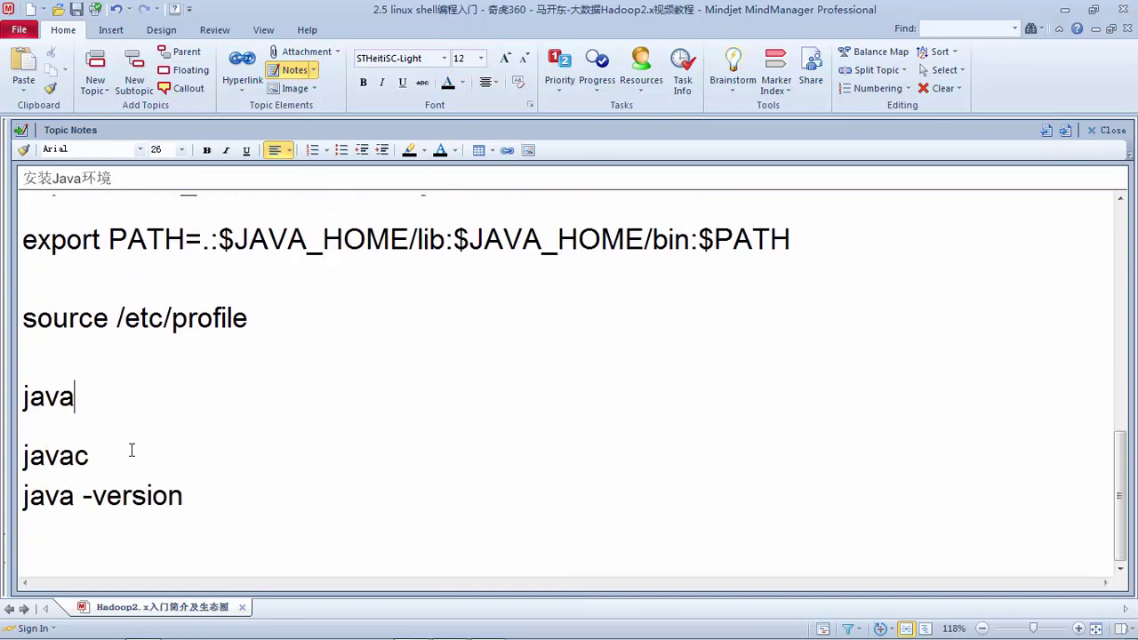
pyautogui.scroll(2, 293, 425)
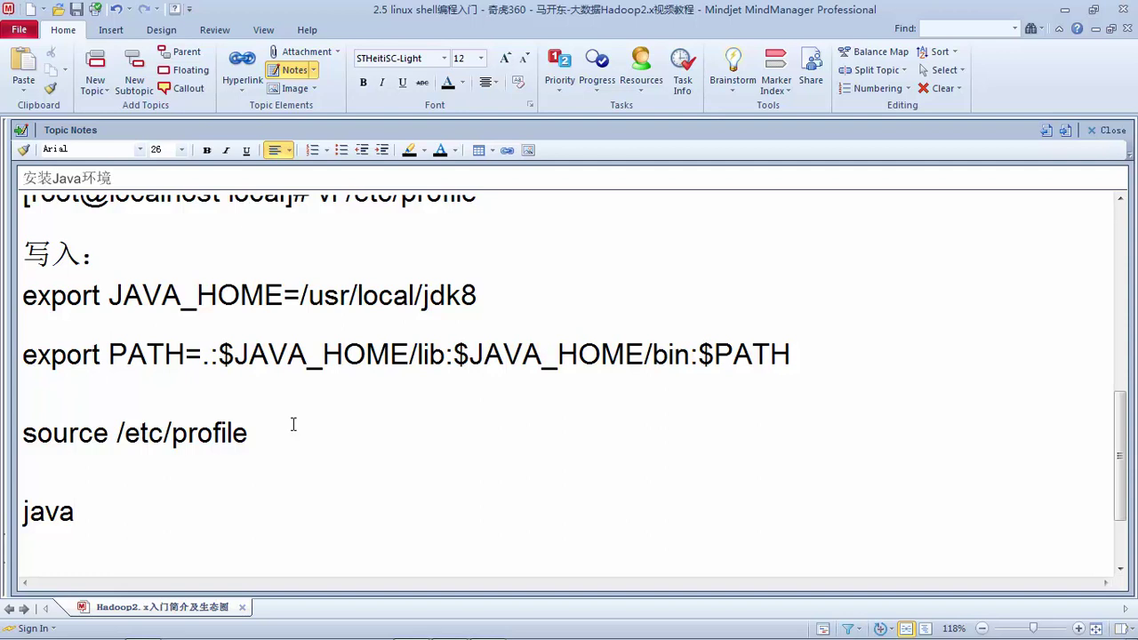
pyautogui.scroll(8, 294, 424)
# - Restore the notes window to a smaller size and open the Windows system drive from Computer
pyautogui.moveTo(498, 9); pyautogui.dragTo(322, 18)
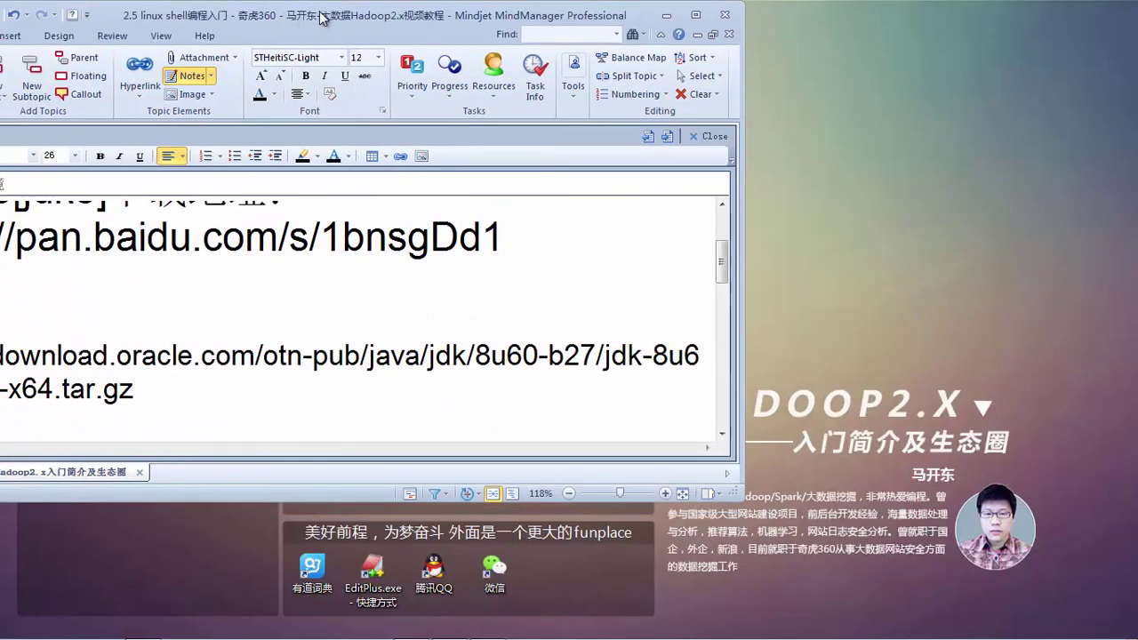
pyautogui.click(13, 631)
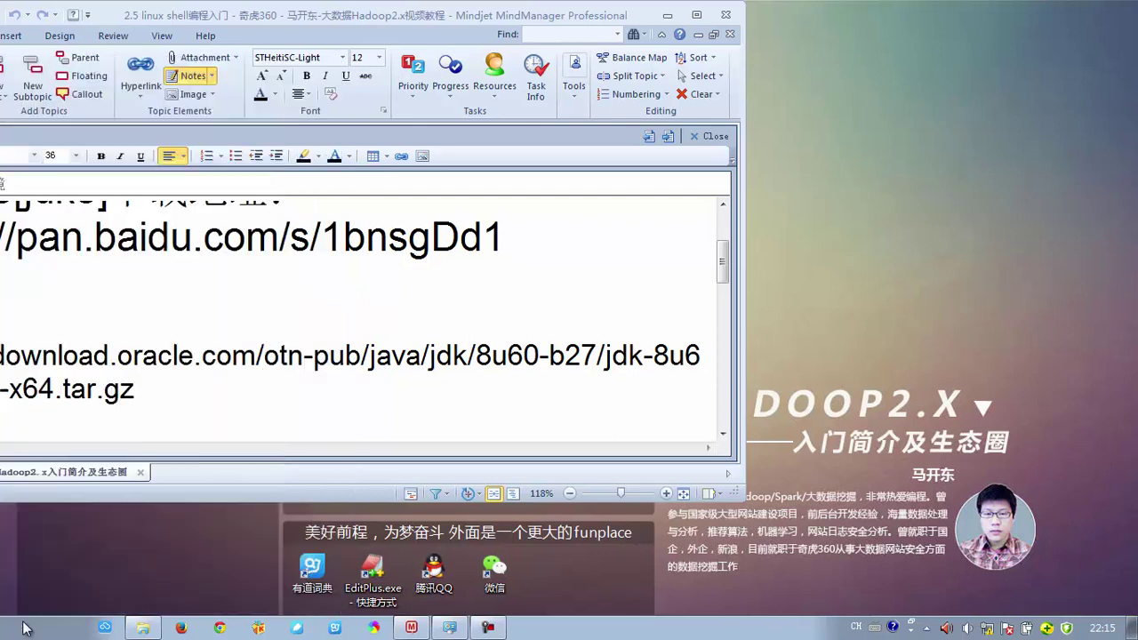
pyautogui.click(262, 278)
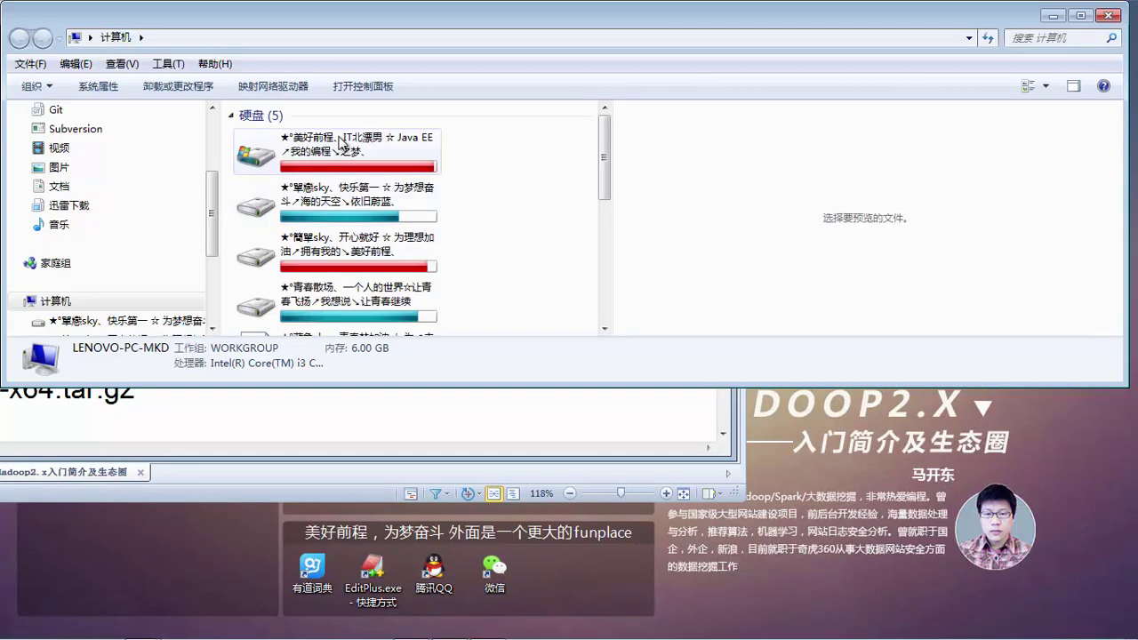
pyautogui.doubleClick(338, 142)
# - Open the Java folder inside Program Files on the system drive
pyautogui.scroll(-3, 369, 209)
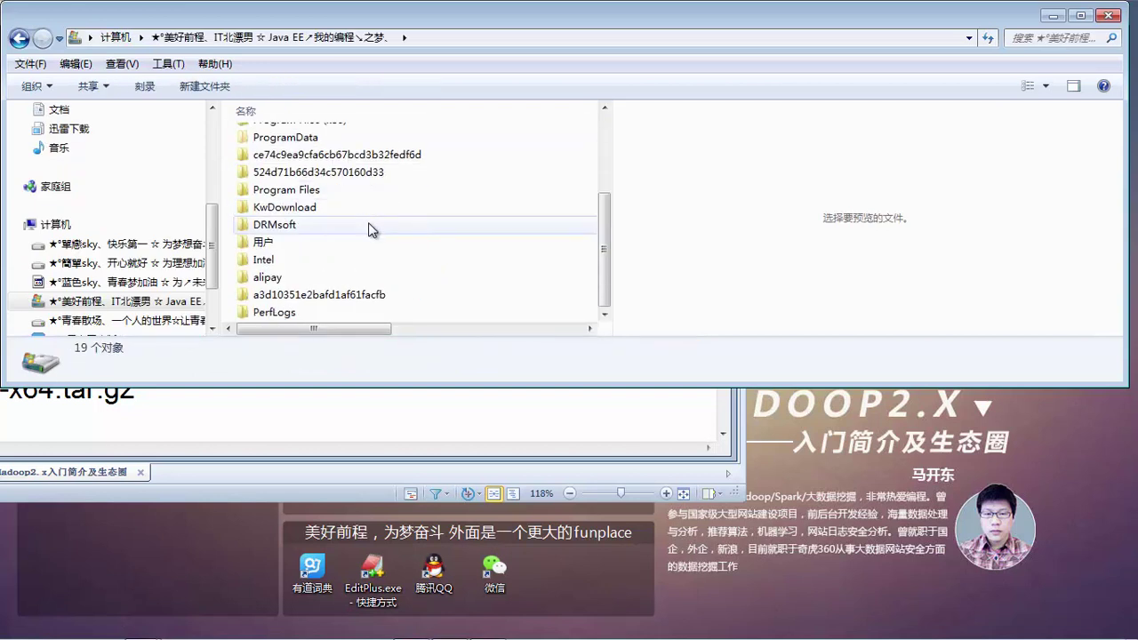
pyautogui.scroll(1, 340, 228)
pyautogui.scroll(-1, 342, 227)
pyautogui.scroll(1, 364, 286)
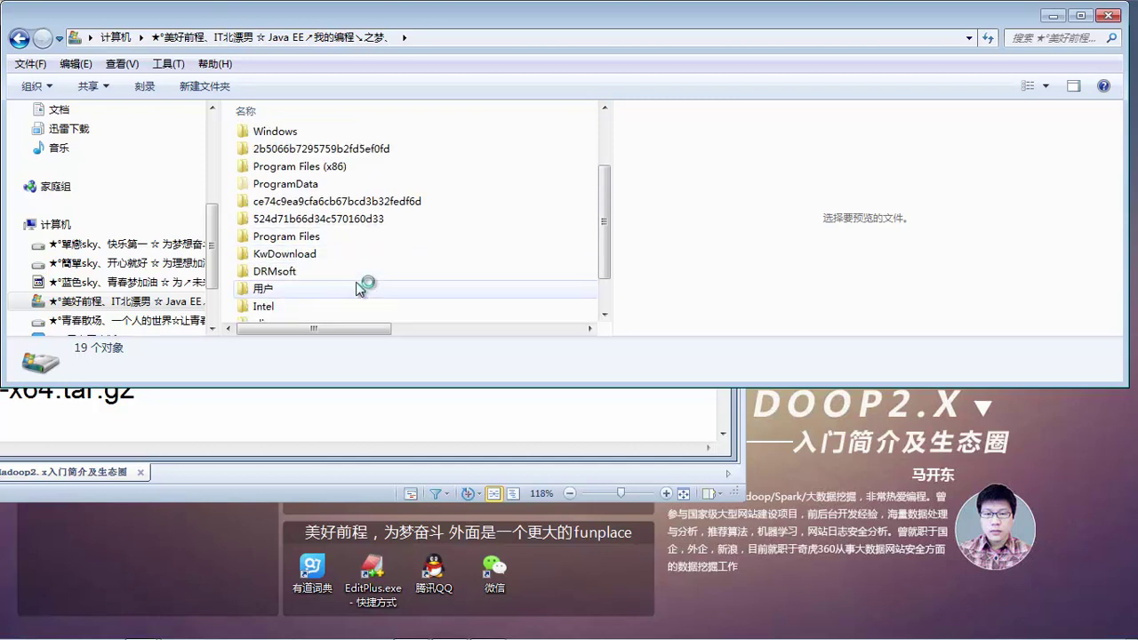
pyautogui.doubleClick(381, 238)
pyautogui.scroll(-2, 440, 243)
pyautogui.scroll(-3, 441, 242)
pyautogui.scroll(5, 440, 243)
pyautogui.doubleClick(281, 260)
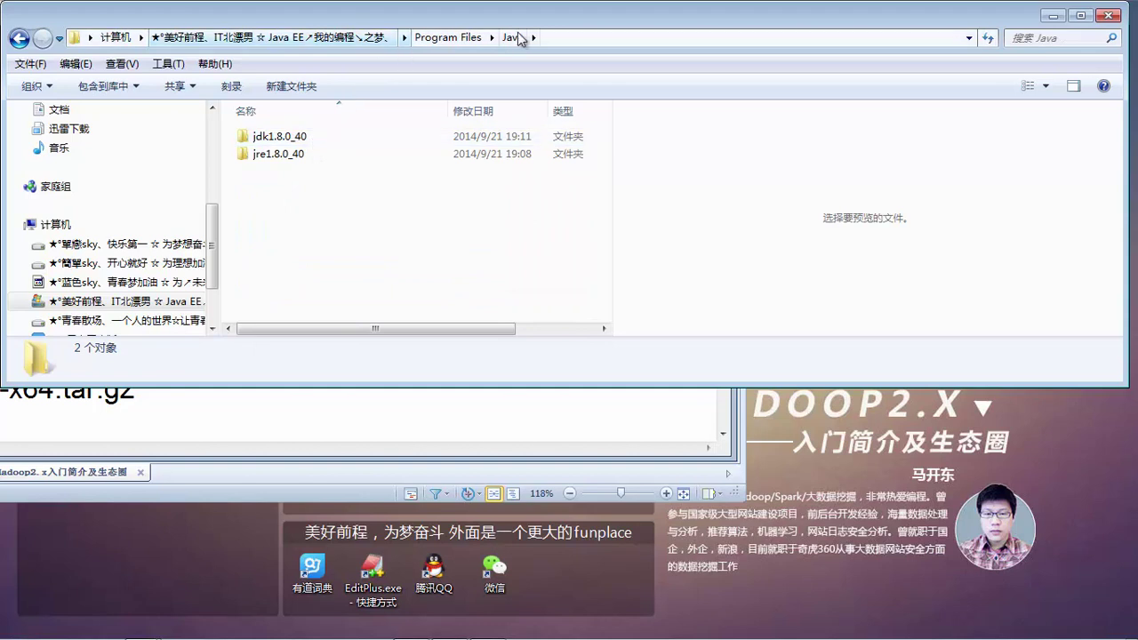
# - Open the jdk1.8.0_40 folder, look into its bin subfolder and return to the JDK folder
pyautogui.doubleClick(283, 136)
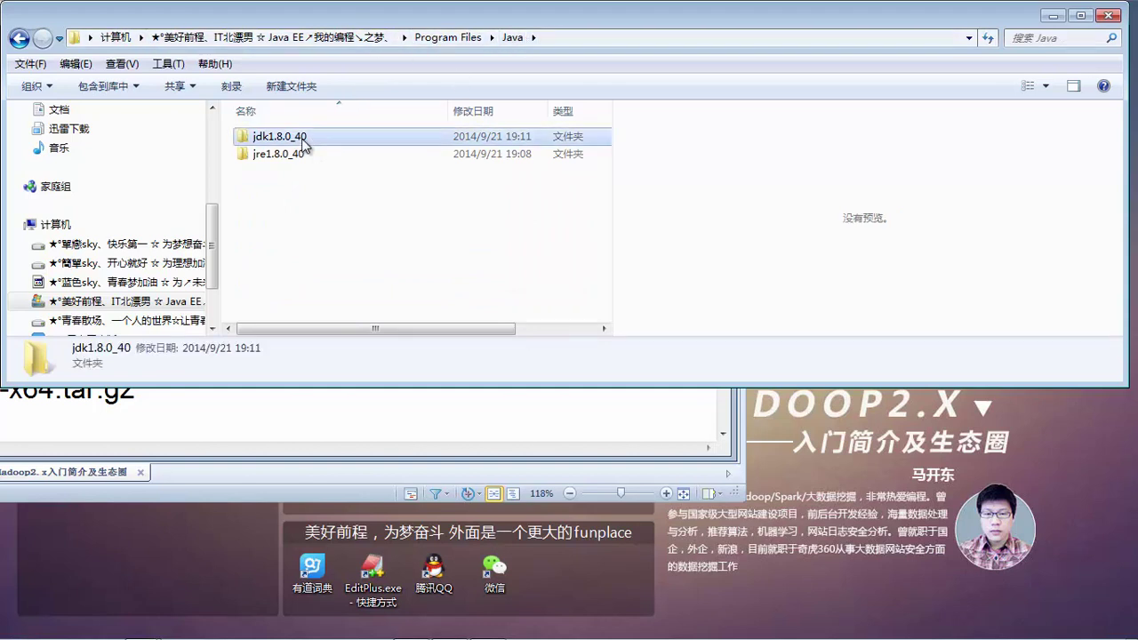
pyautogui.doubleClick(322, 138)
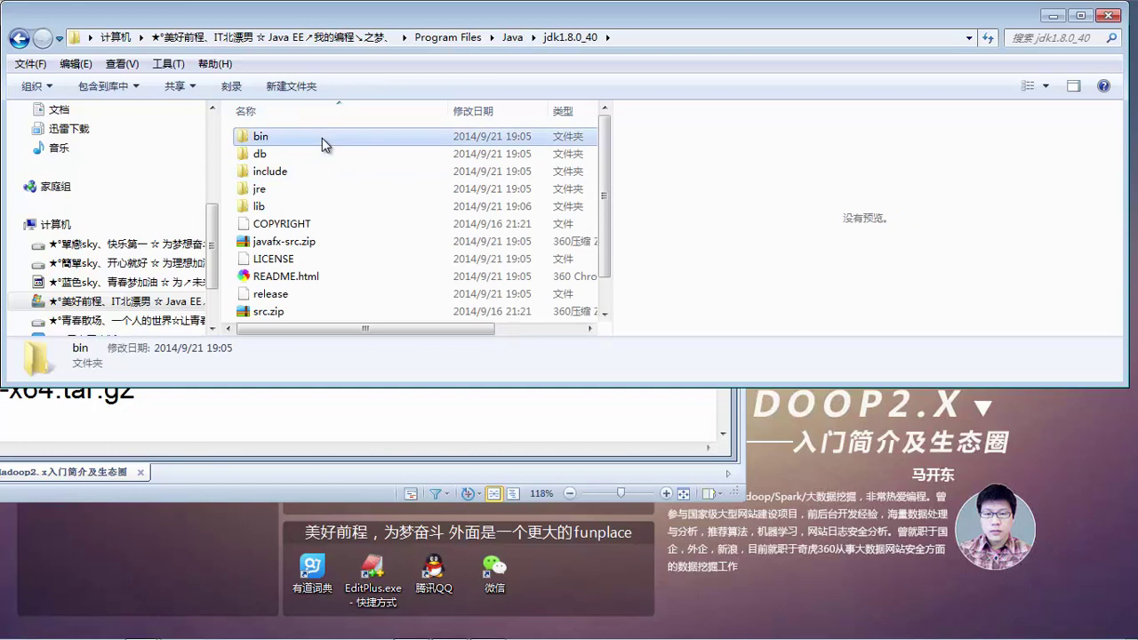
pyautogui.click(20, 39)
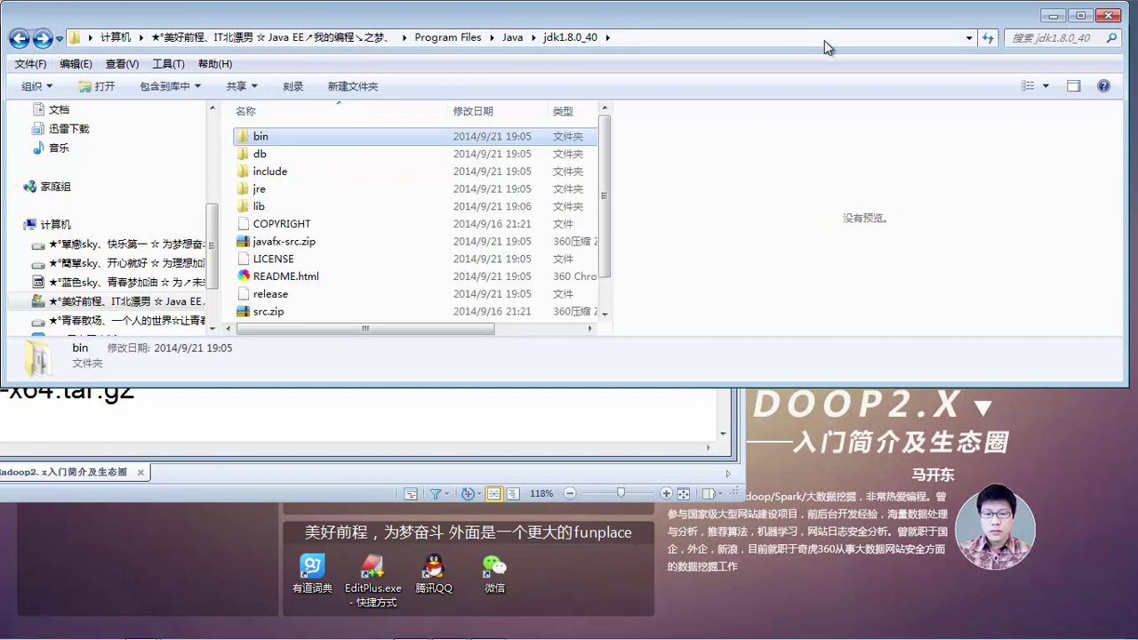
# - Display the JDK folder's full path, C:\Program Files\Java\jdk1.8.0_40, as text and highlight it for inspection
pyautogui.click(794, 40)
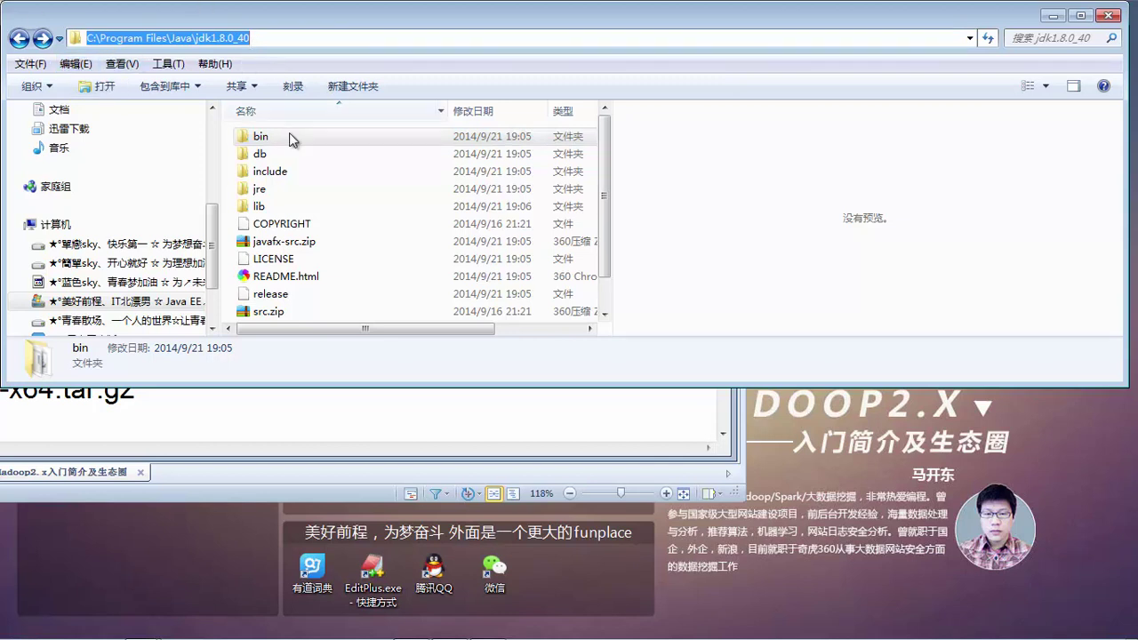
pyautogui.moveTo(601, 194)
pyautogui.mouseDown()
pyautogui.moveTo(612, 233)
pyautogui.moveTo(612, 178)
pyautogui.mouseUp()
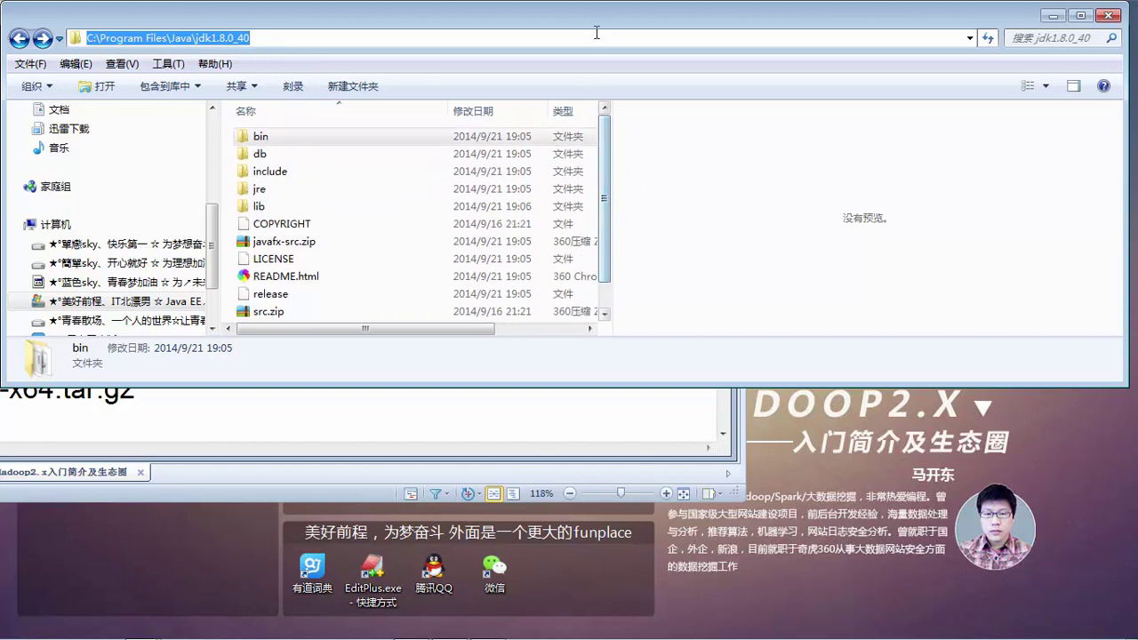
pyautogui.click(480, 37)
pyautogui.moveTo(249, 39); pyautogui.dragTo(86, 38)
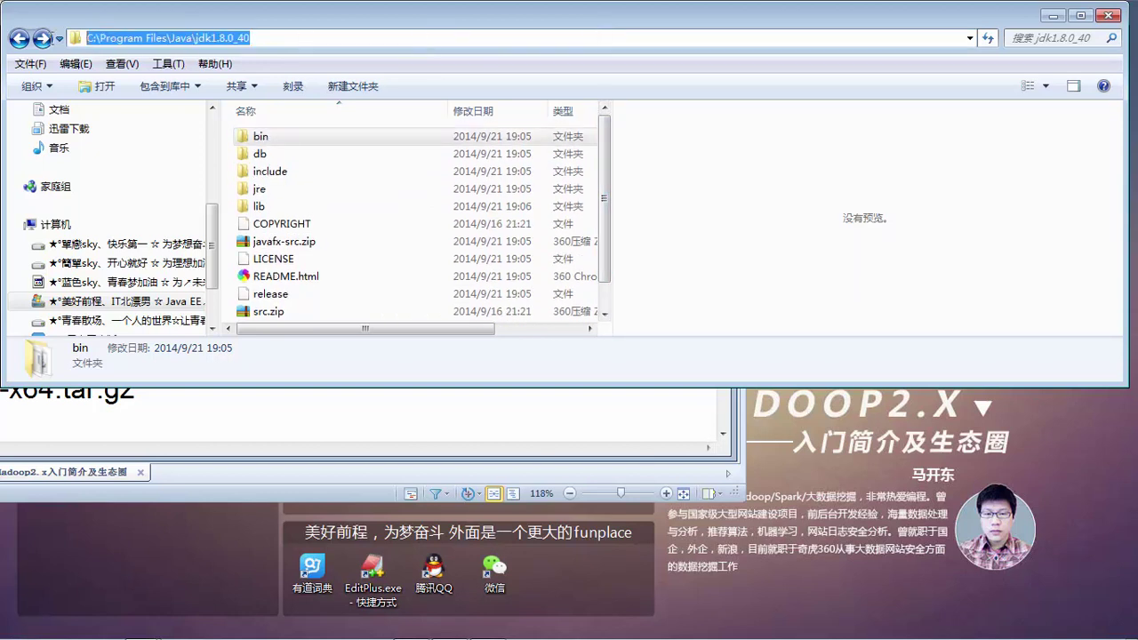
pyautogui.click(400, 38)
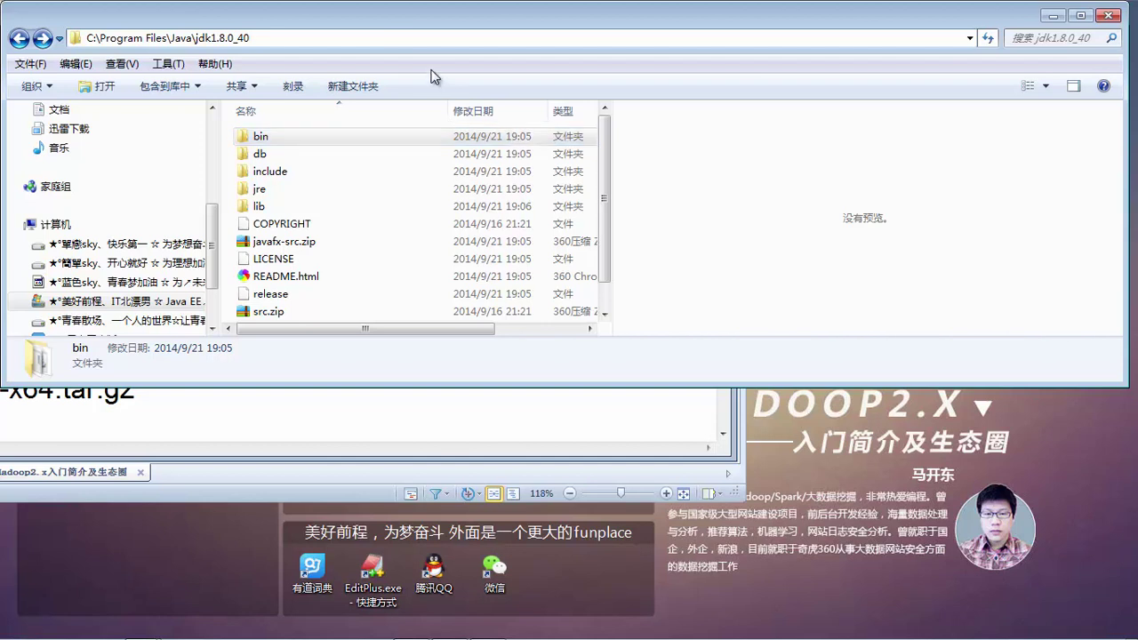
pyautogui.moveTo(242, 38); pyautogui.dragTo(67, 34)
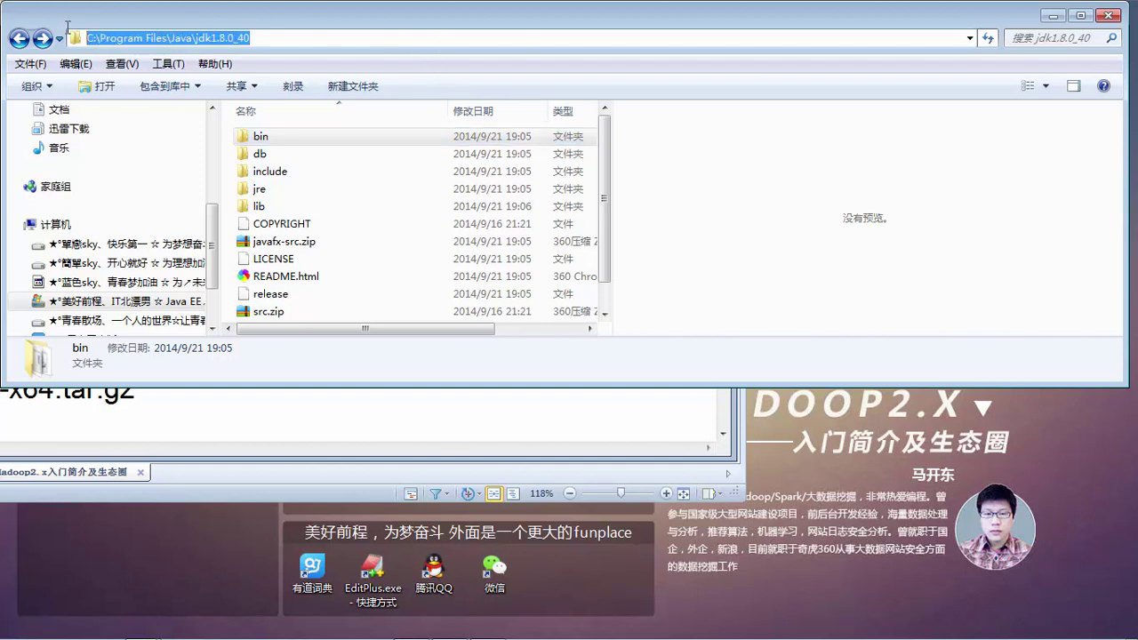
pyautogui.click(267, 39)
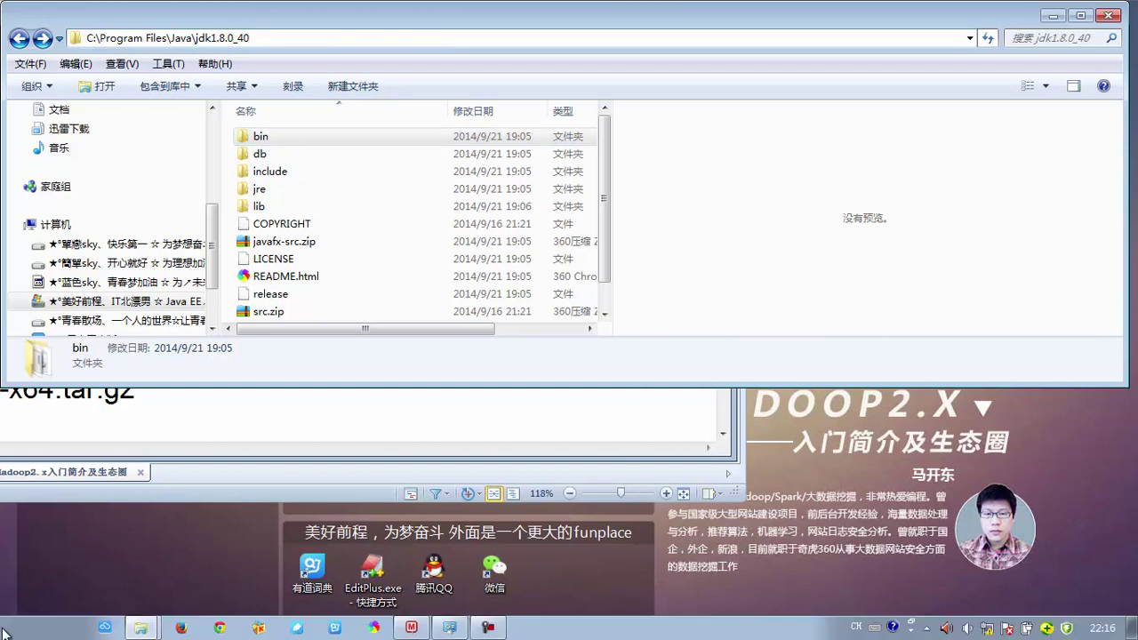
# - Open the Windows environment variables dialog from the computer's advanced system settings
pyautogui.click(3, 633)
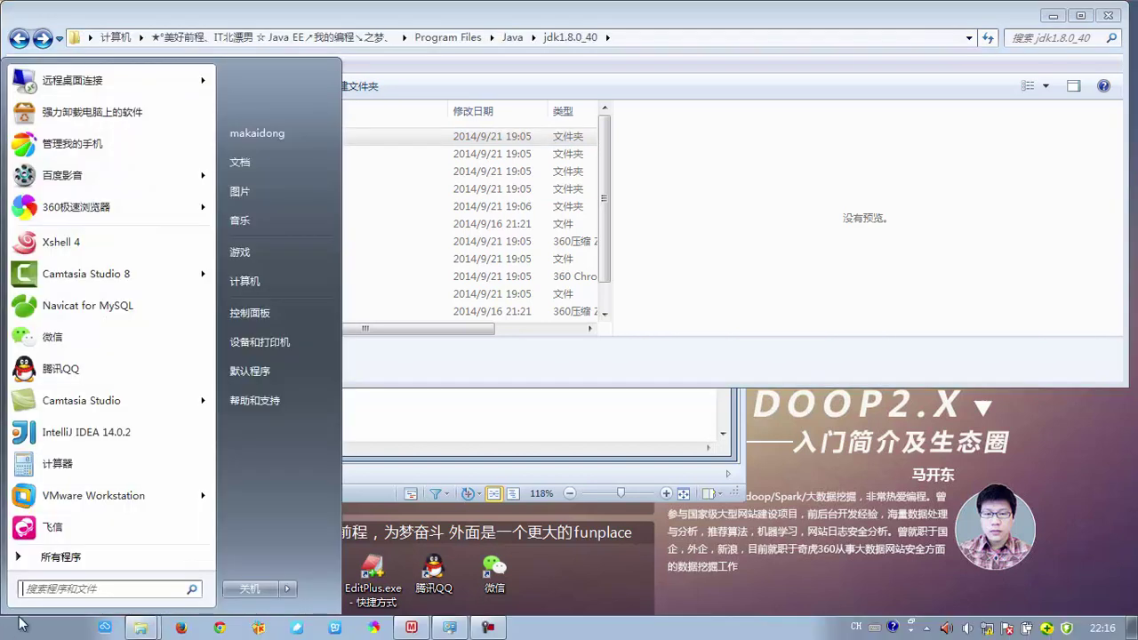
pyautogui.rightClick(247, 286)
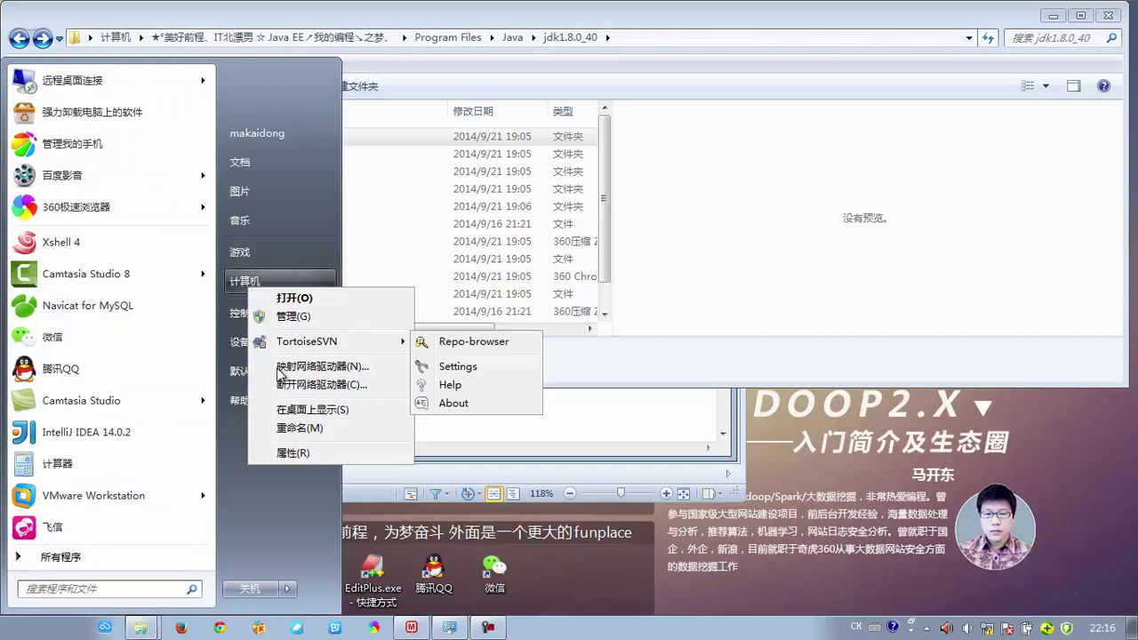
pyautogui.click(294, 452)
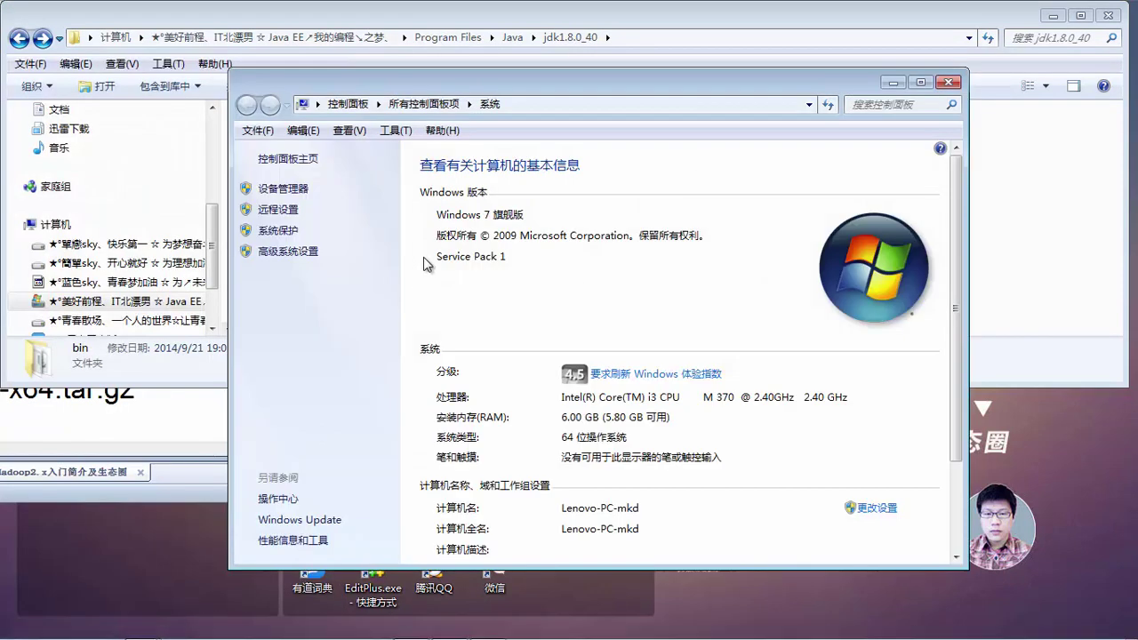
pyautogui.click(288, 252)
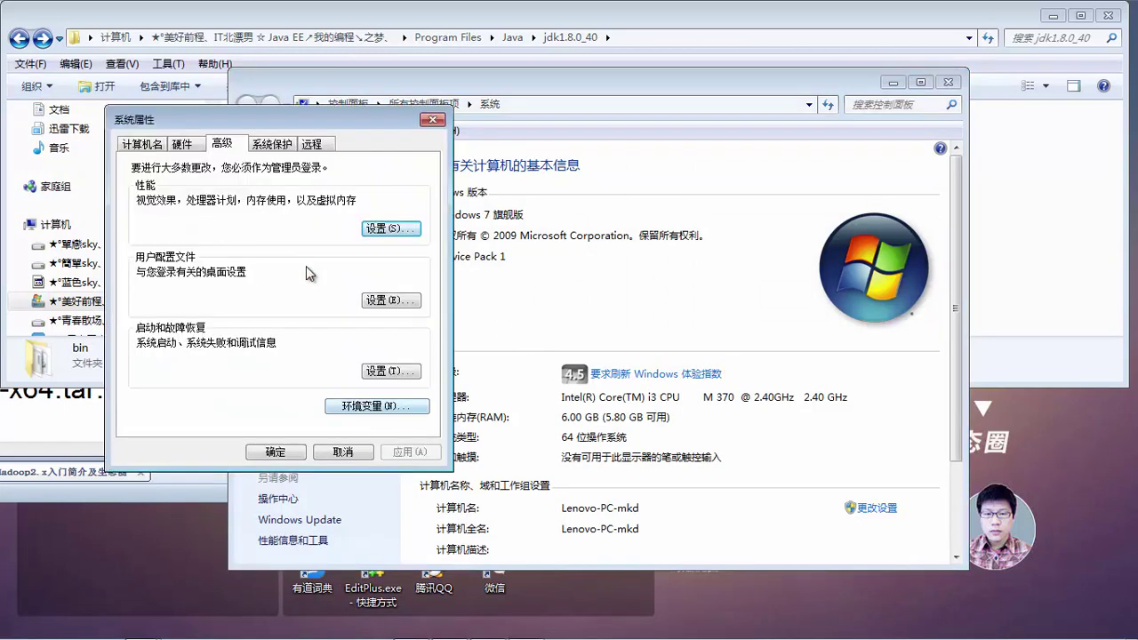
pyautogui.hotkey('alt', 'n')
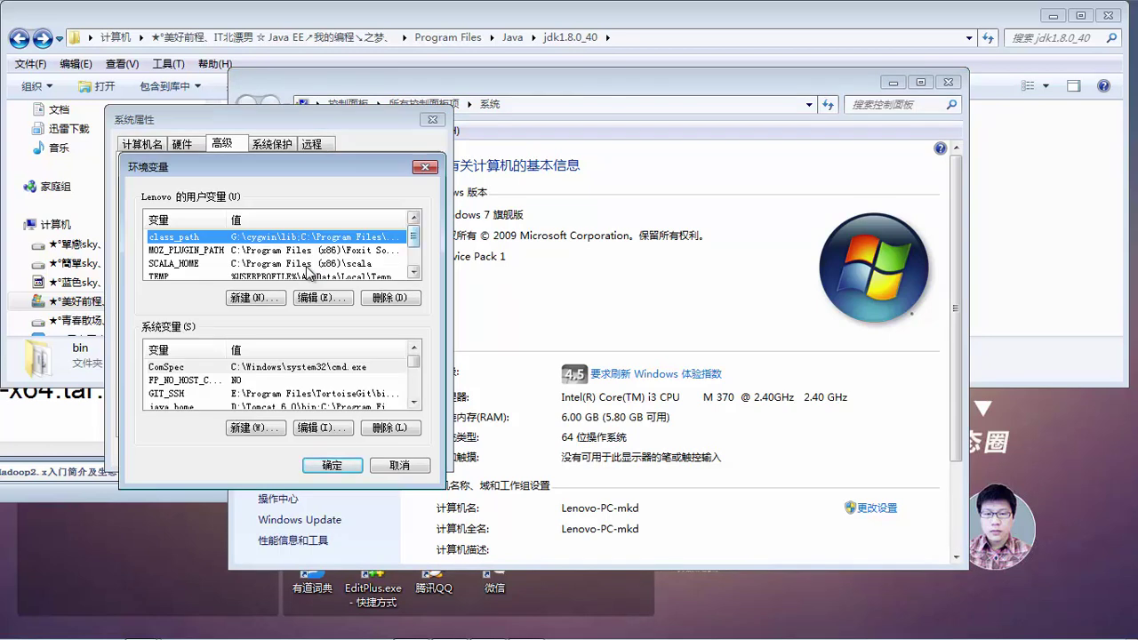
# - Open the java_home system variable and inspect the end of its value
pyautogui.scroll(-1, 280, 382)
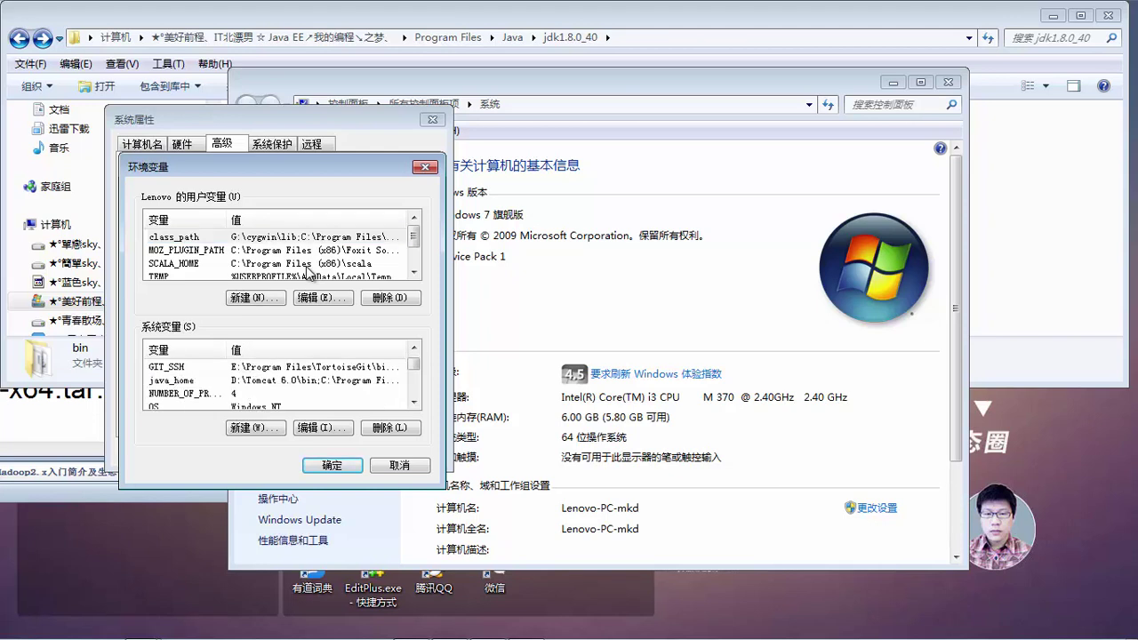
pyautogui.press('Down')
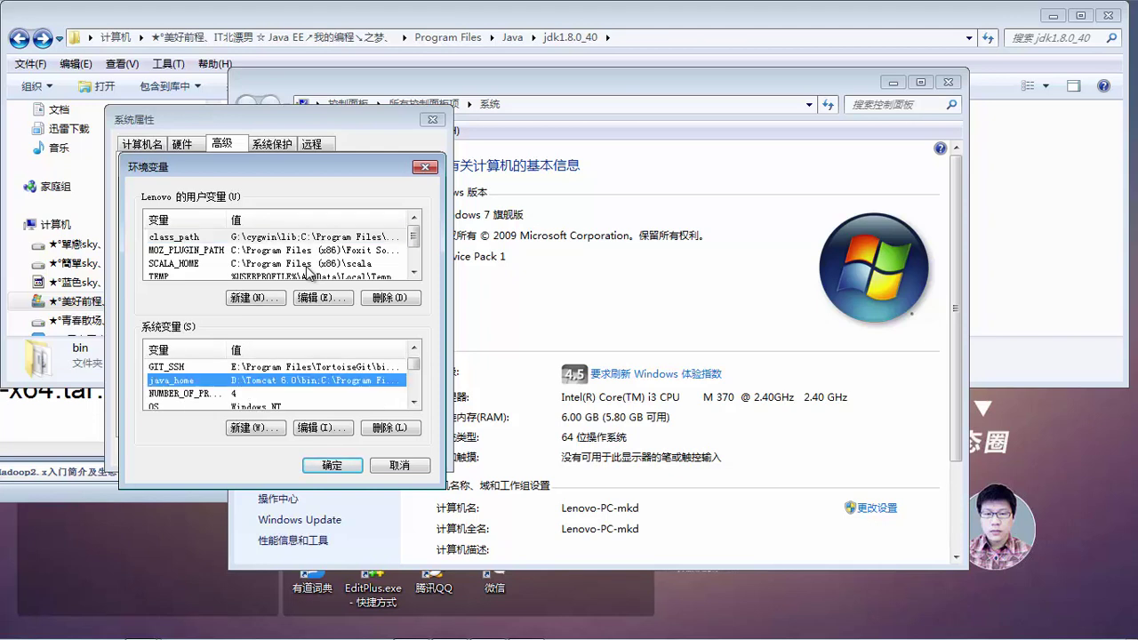
pyautogui.hotkey('alt', 'i')
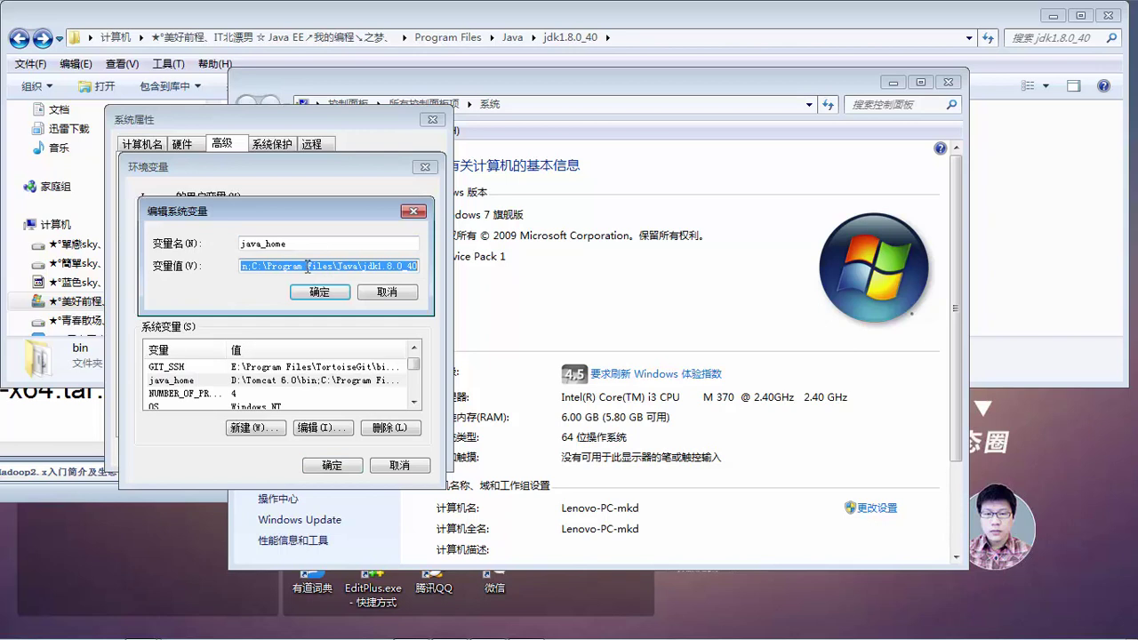
pyautogui.click(308, 266)
pyautogui.hotkey('ctrl', 'Left')
pyautogui.hotkey('ctrl', 'Left')
pyautogui.hotkey('ctrl', 'Left')
pyautogui.hotkey('shift', 'End')
pyautogui.click(308, 266)
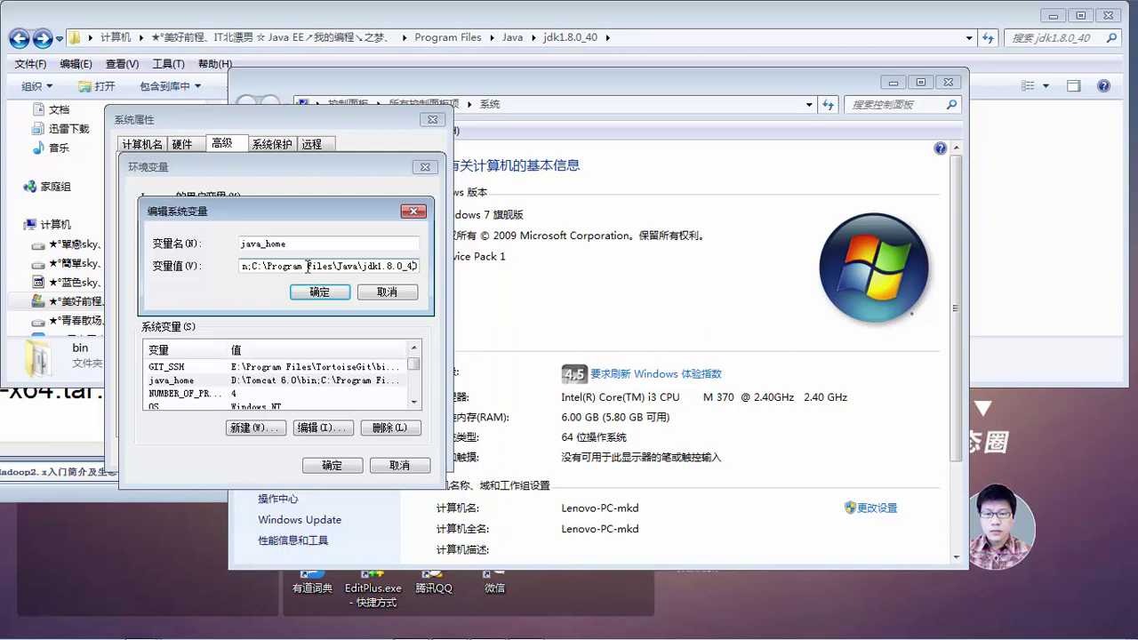
# - Highlight the jdk1.8.0_40 folder name in the java_home value and close the variable's editing dialog
pyautogui.hotkey('shift', 'Right')
pyautogui.hotkey('shift', 'Right')
pyautogui.hotkey('shift', 'Right')
pyautogui.hotkey('shift', 'Right')
pyautogui.hotkey('shift', 'Right')
pyautogui.hotkey('shift', 'Right')
pyautogui.hotkey('shift', 'Right')
pyautogui.hotkey('shift', 'Right')
pyautogui.hotkey('shift', 'Right')
pyautogui.hotkey('shift', 'Right')
pyautogui.hotkey('shift', 'Right')
pyautogui.press('Left')
pyautogui.hotkey('shift', 'Right')
pyautogui.hotkey('shift', 'Right')
pyautogui.hotkey('shift', 'Right')
pyautogui.hotkey('shift', 'Right')
pyautogui.hotkey('shift', 'Right')
pyautogui.hotkey('shift', 'Right')
pyautogui.hotkey('shift', 'Right')
pyautogui.hotkey('shift', 'Right')
pyautogui.hotkey('shift', 'Right')
pyautogui.hotkey('shift', 'Right')
pyautogui.hotkey('shift', 'Right')
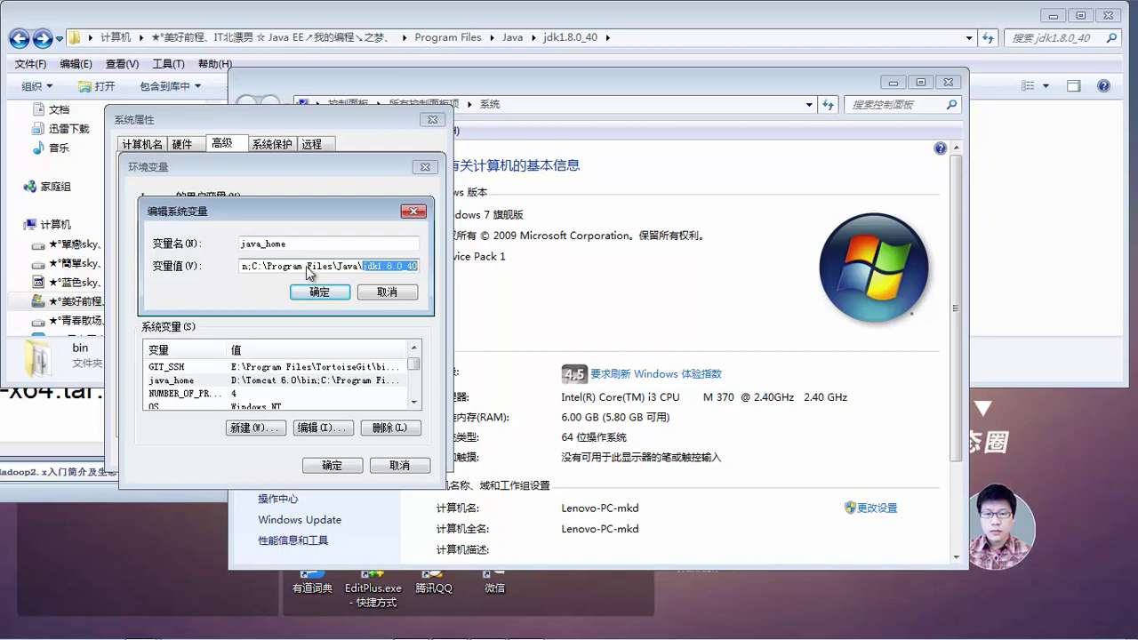
pyautogui.press('Return')
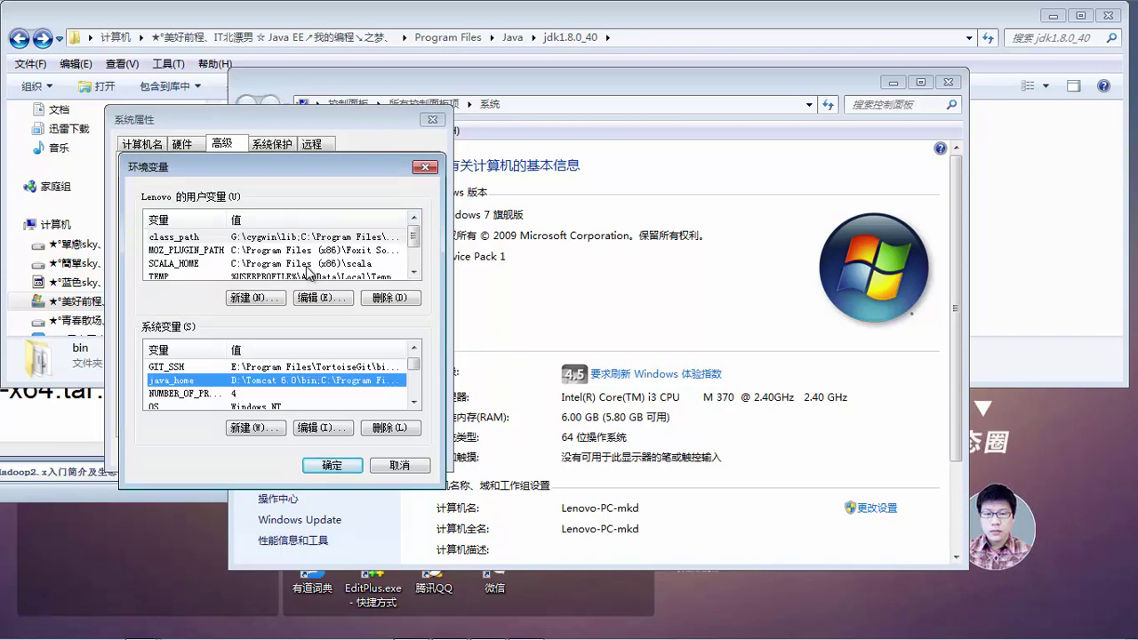
# - Open the Path system variable and copy its entire value
pyautogui.scroll(1, 309, 273)
pyautogui.scroll(-2, 309, 273)
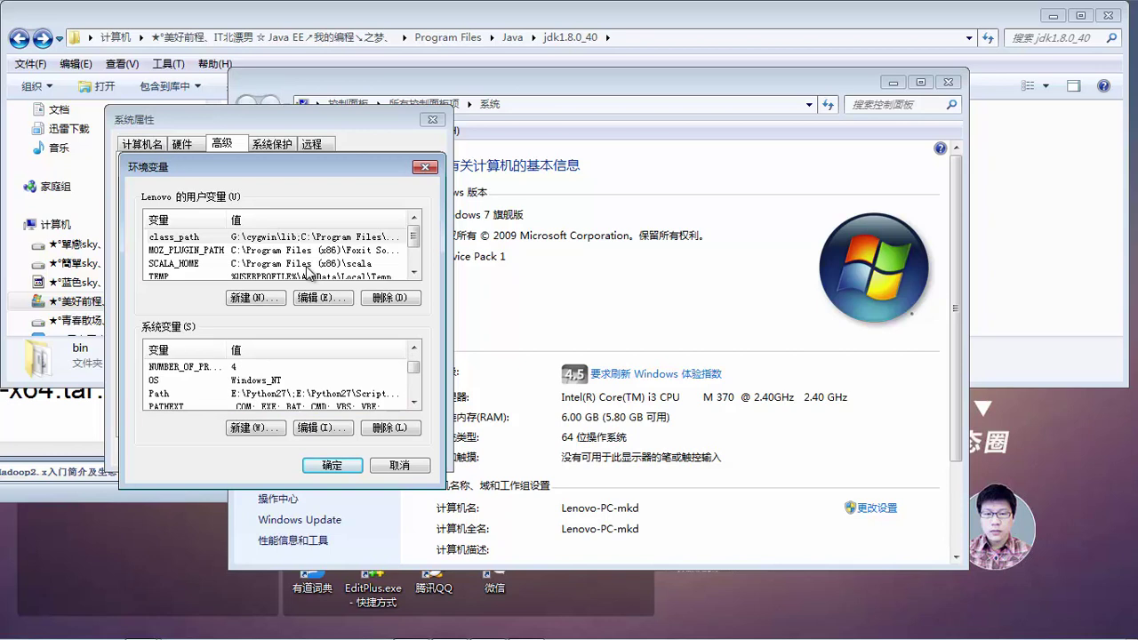
pyautogui.doubleClick(267, 393)
pyautogui.click(306, 266)
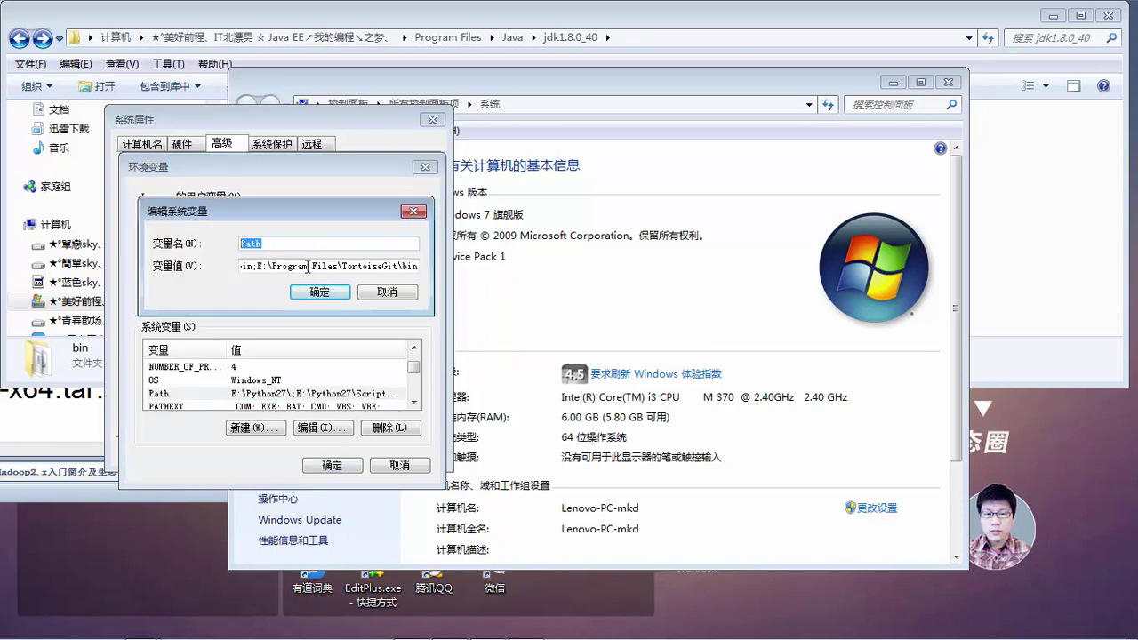
pyautogui.click(307, 266)
pyautogui.hotkey('shift', 'End')
pyautogui.press('Right')
pyautogui.press('Right')
pyautogui.press('Right')
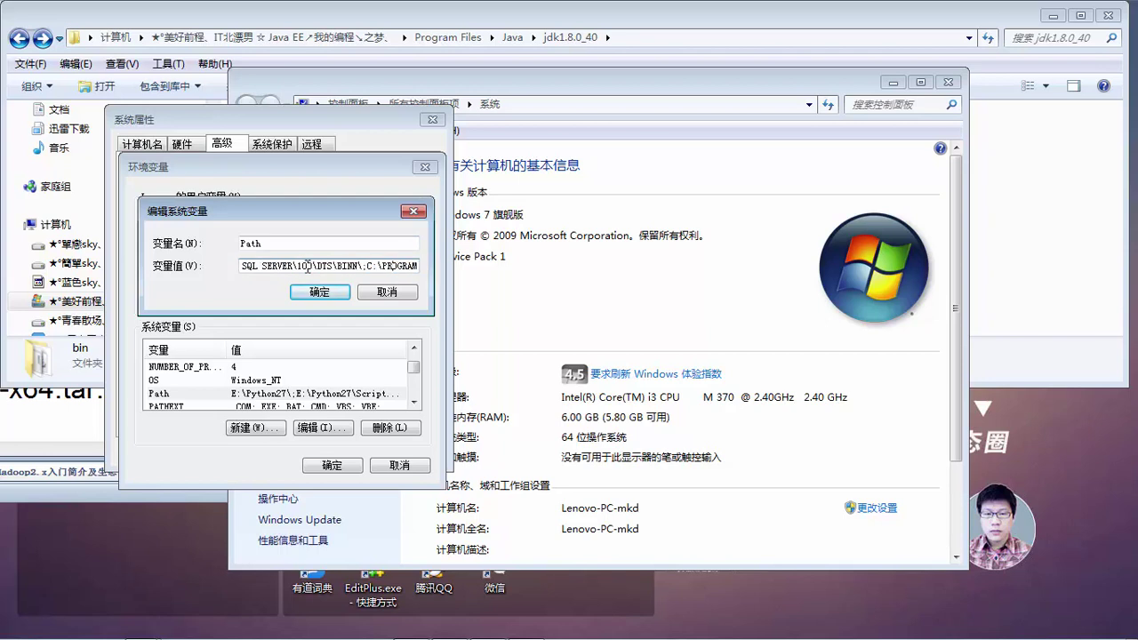
pyautogui.hotkey('ctrl', 'a')
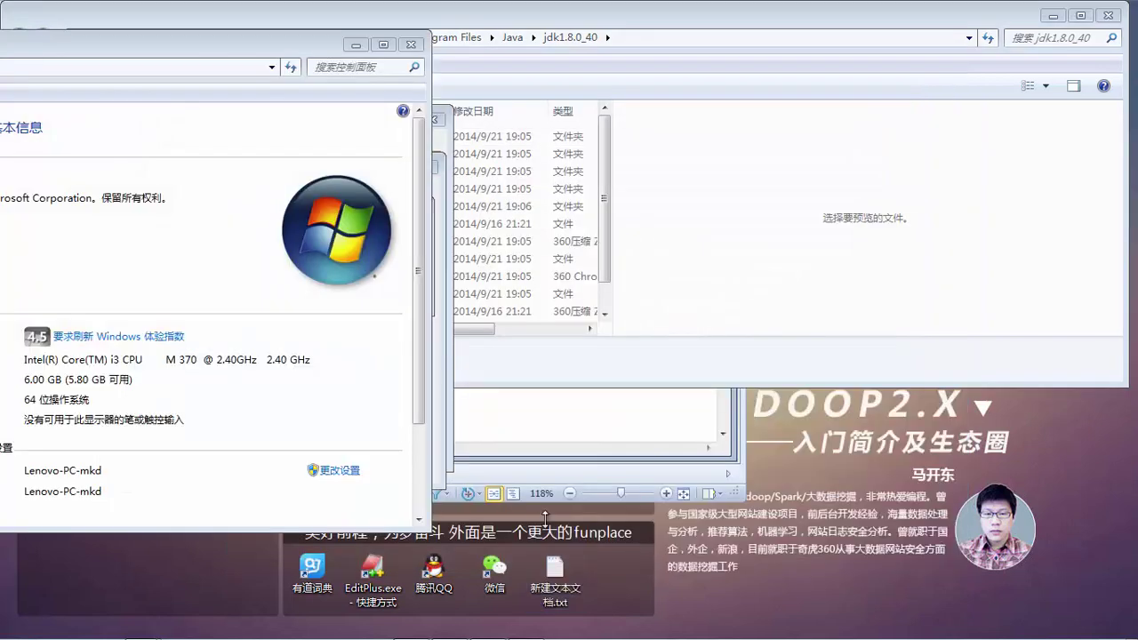
# - Open the desktop file 新建文本文档.txt in Notepad++, reload it and paste in the copied Path value
pyautogui.doubleClick(610, 585)
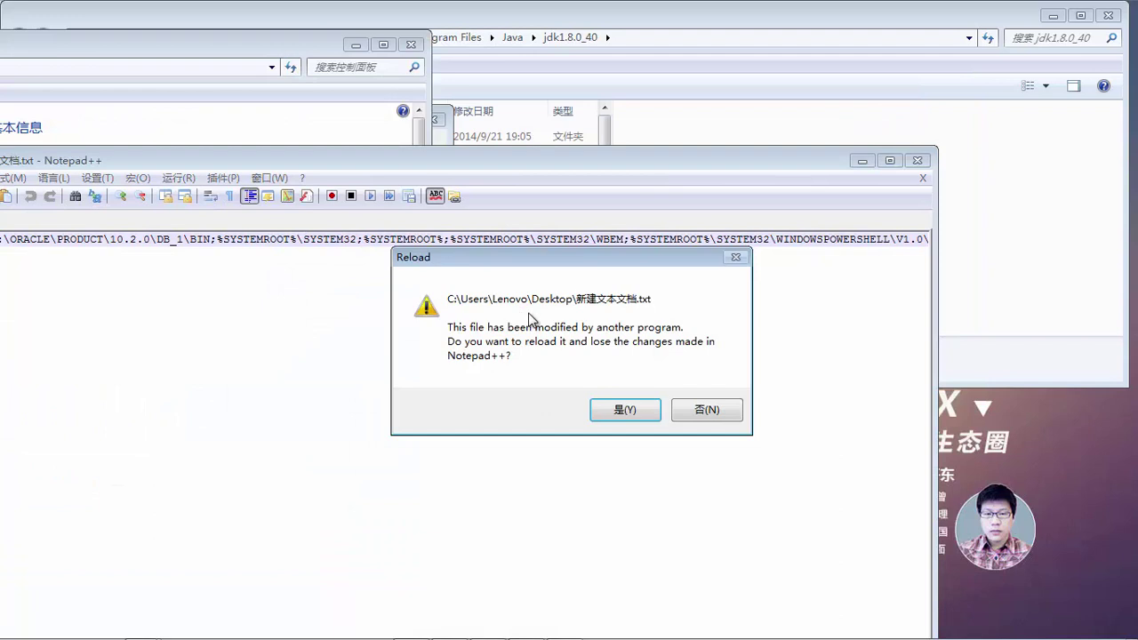
pyautogui.click(607, 407)
pyautogui.moveTo(477, 169); pyautogui.dragTo(898, 87)
pyautogui.hotkey('ctrl', 'v')
# - Search the pasted Path value for "java" and close the search dialog
pyautogui.hotkey('ctrl', 'f')
pyautogui.write('java')
pyautogui.press('Return')
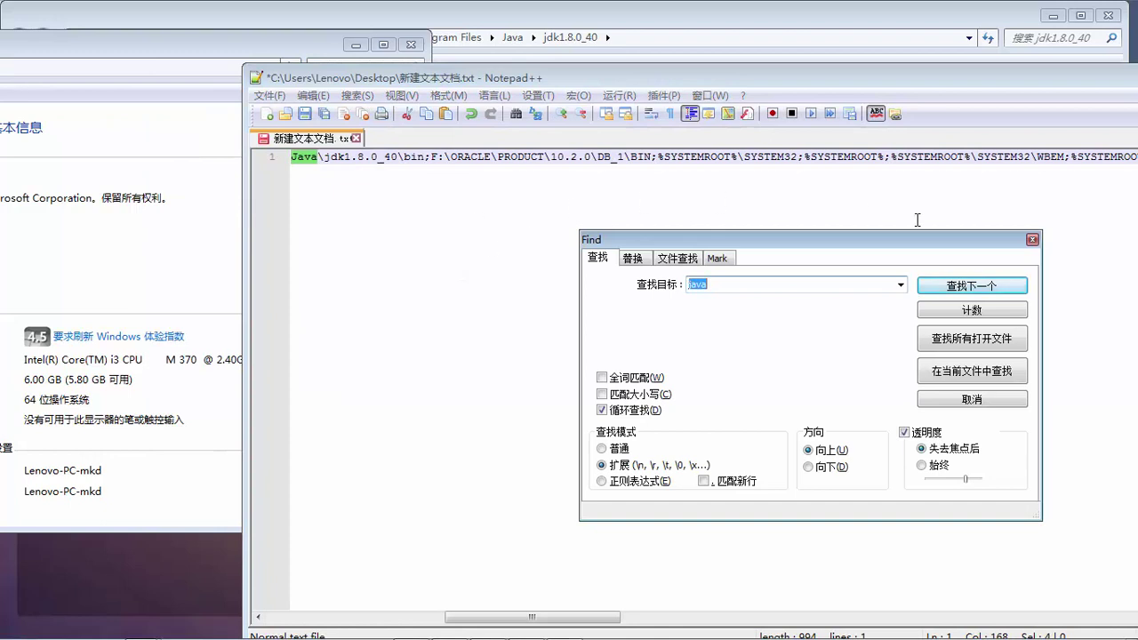
pyautogui.click(1033, 239)
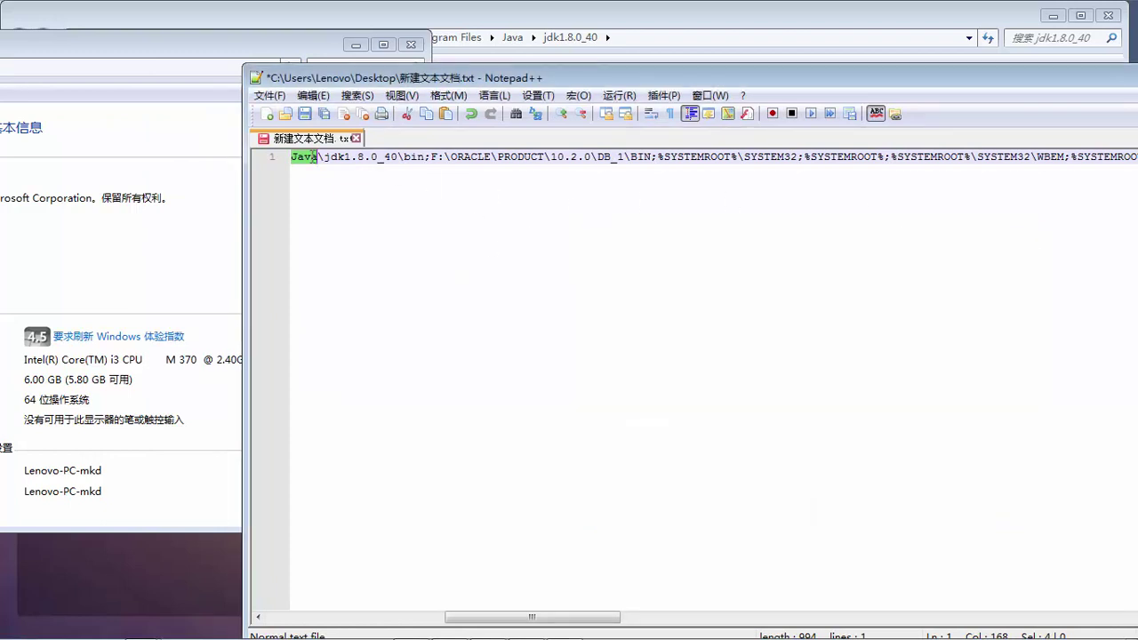
# - Check the Path variable's dialog, find "java" again in the pasted text and inspect the bin entry
pyautogui.moveTo(368, 602)
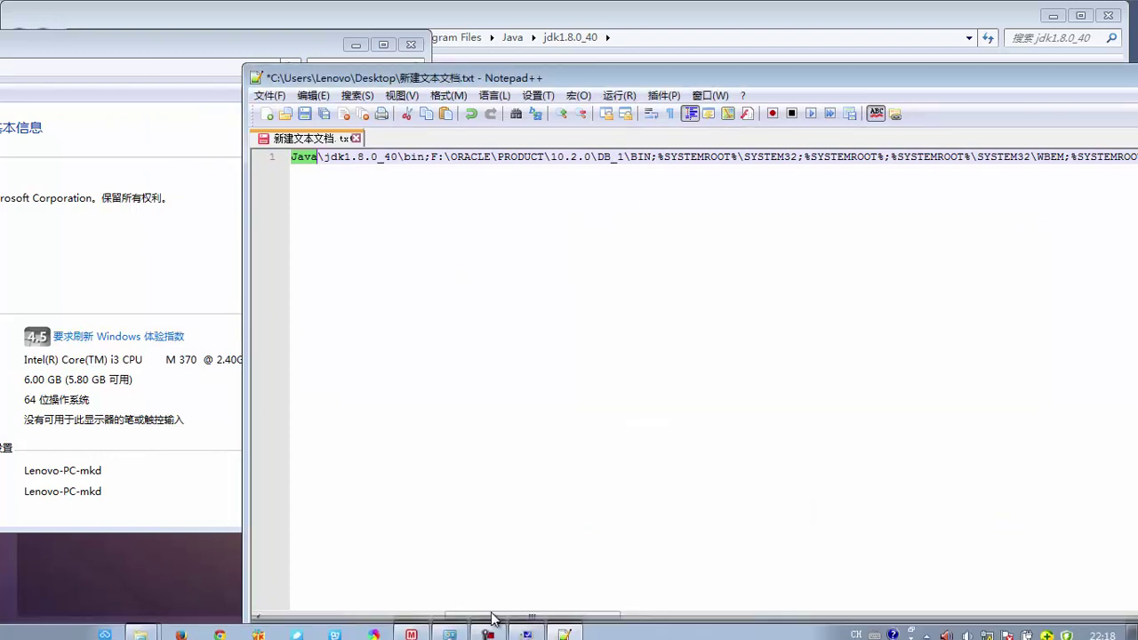
pyautogui.click(532, 629)
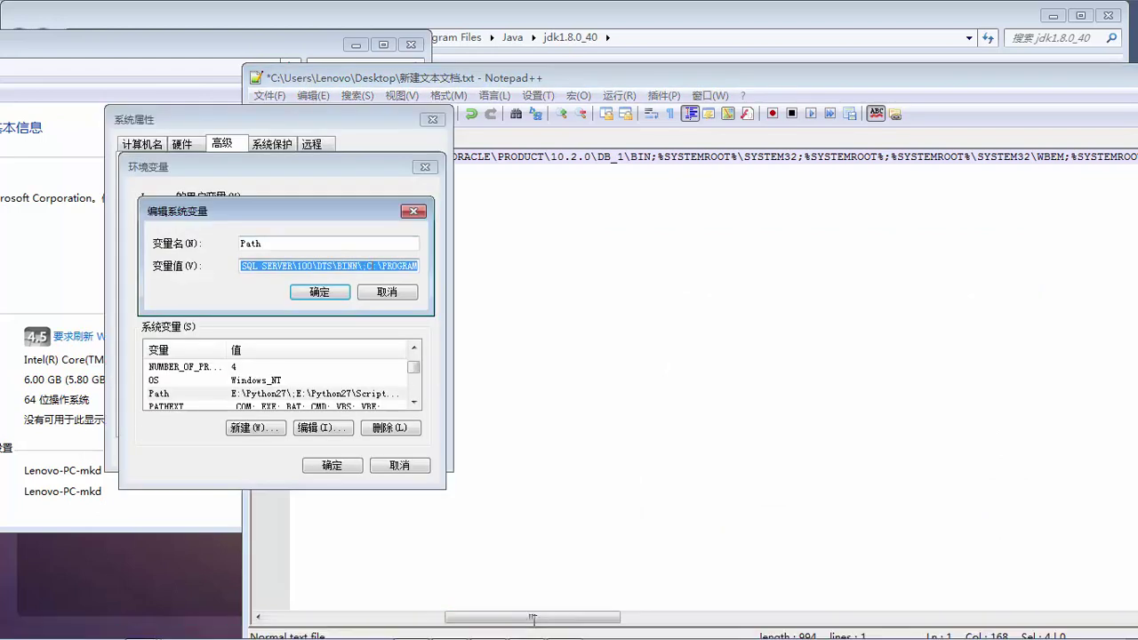
pyautogui.click(511, 173)
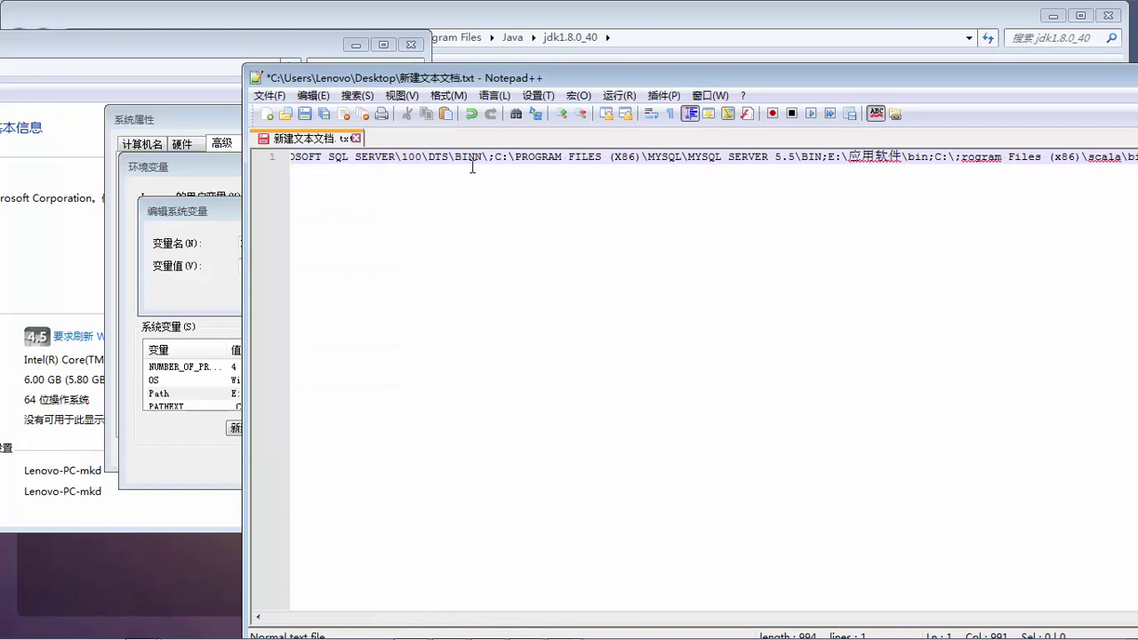
pyautogui.hotkey('ctrl', 'f')
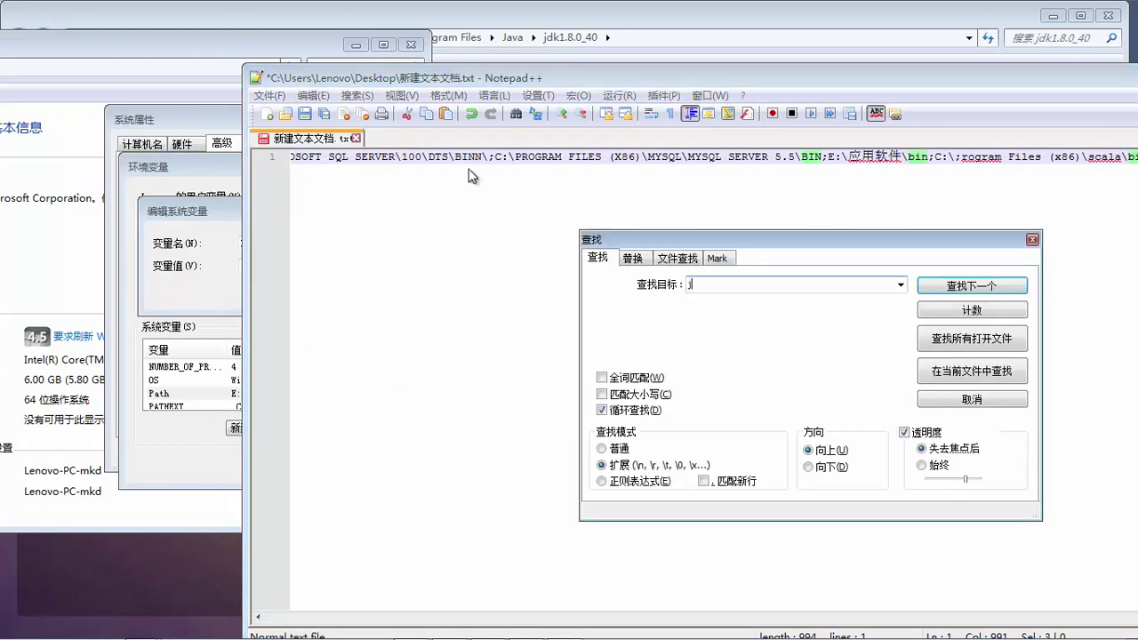
pyautogui.press('Return')
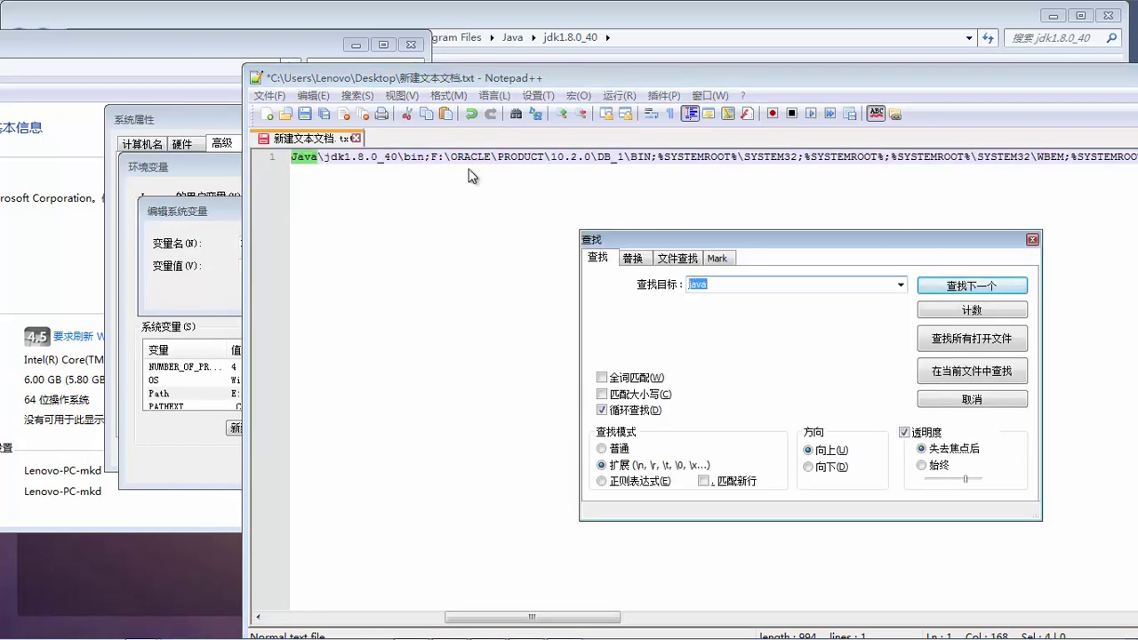
pyautogui.click(350, 160)
pyautogui.moveTo(433, 158); pyautogui.dragTo(403, 158)
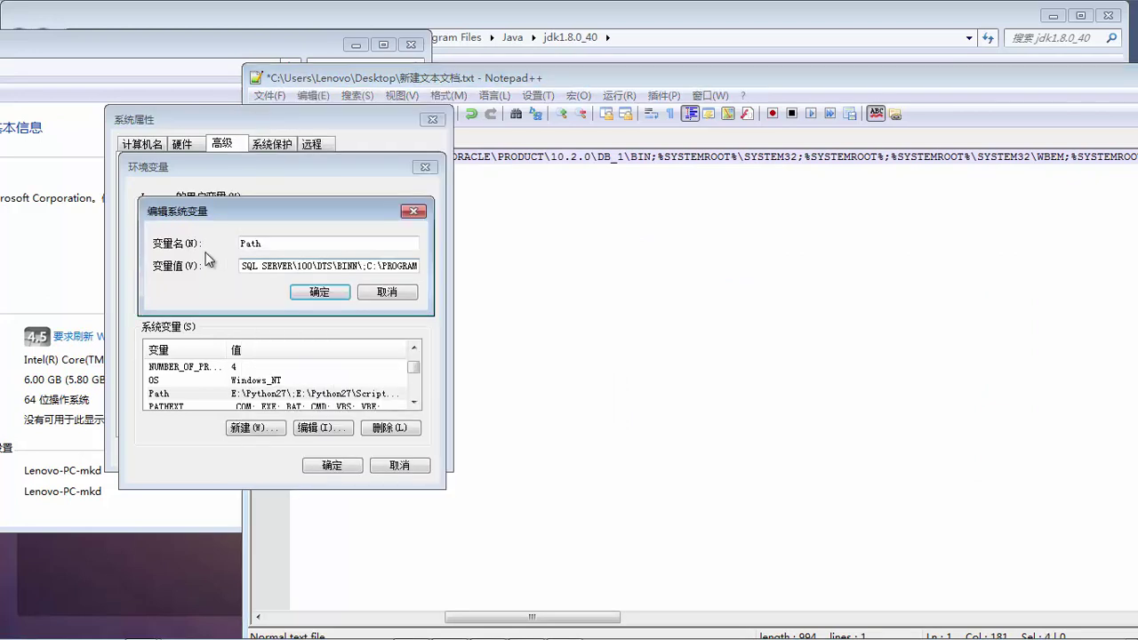
pyautogui.click(495, 156)
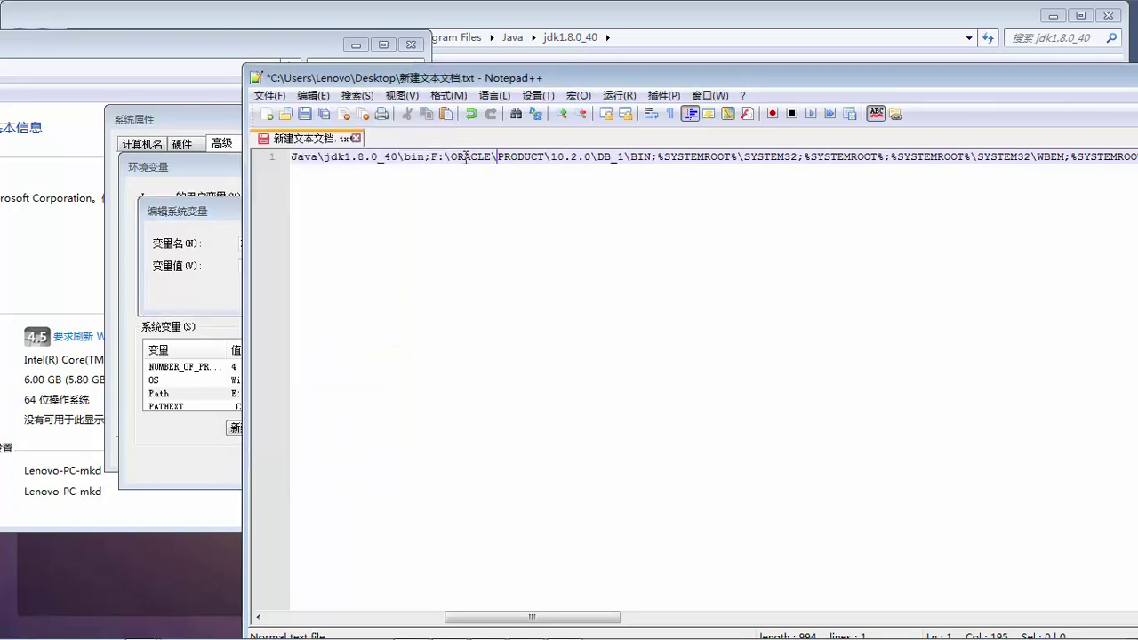
# - Highlight the entry C:\Program Files\Java\jdk1.8.0_40\bin; in the text file, and close the Path variable's dialog without saving
pyautogui.moveTo(431, 157); pyautogui.dragTo(507, 158)
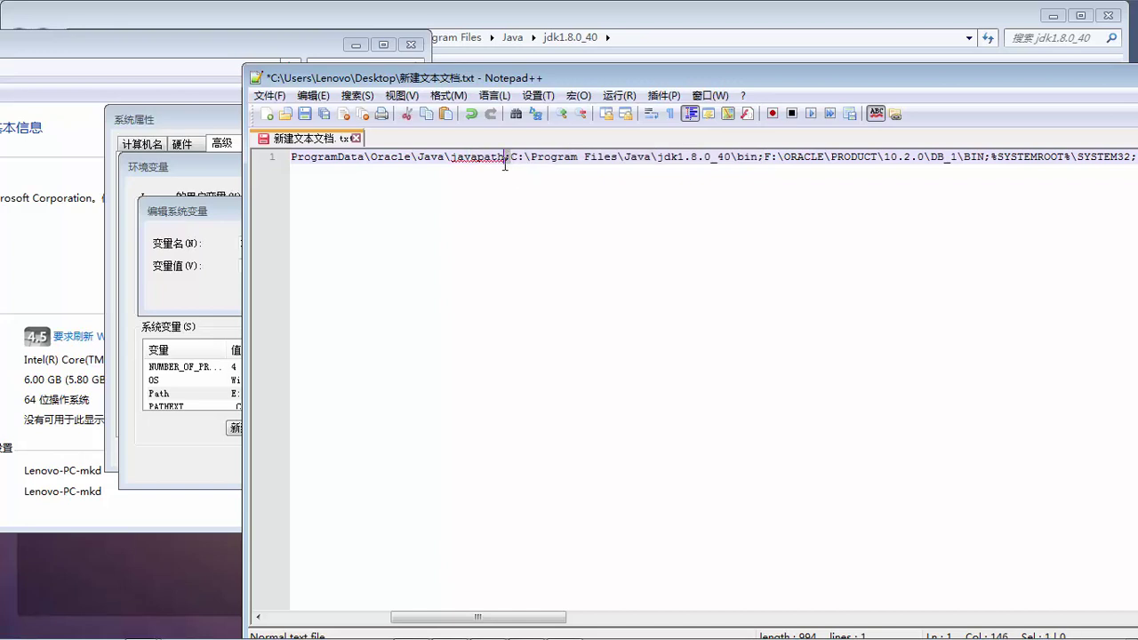
pyautogui.moveTo(507, 161); pyautogui.dragTo(513, 161)
pyautogui.moveTo(764, 161); pyautogui.dragTo(756, 161)
pyautogui.moveTo(510, 161); pyautogui.dragTo(765, 157)
pyautogui.click(225, 235)
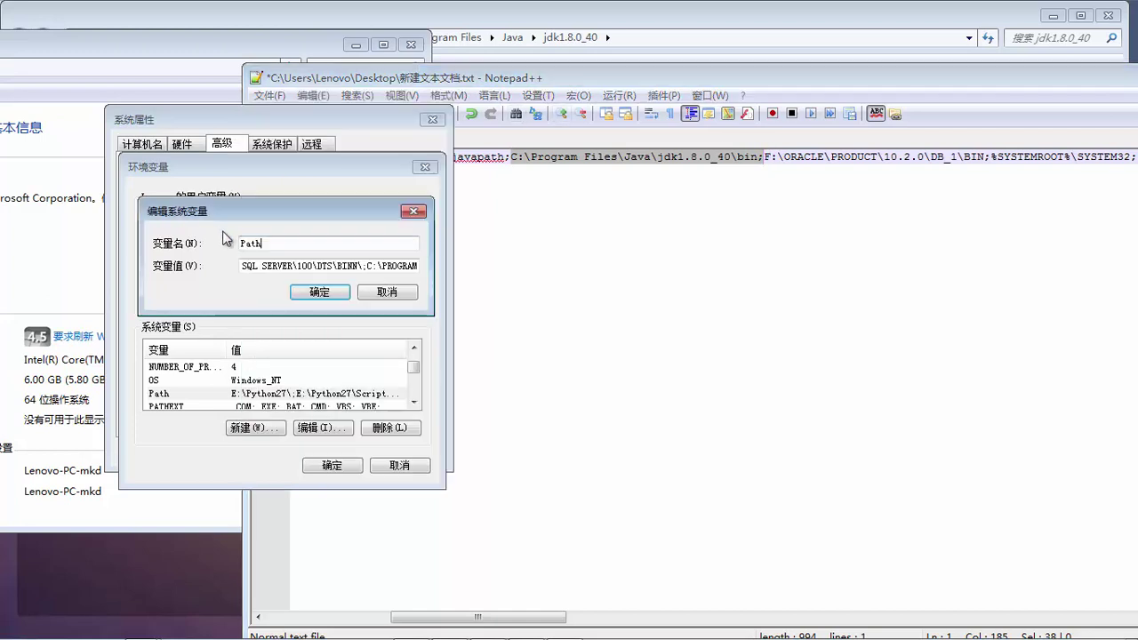
pyautogui.press('Escape')
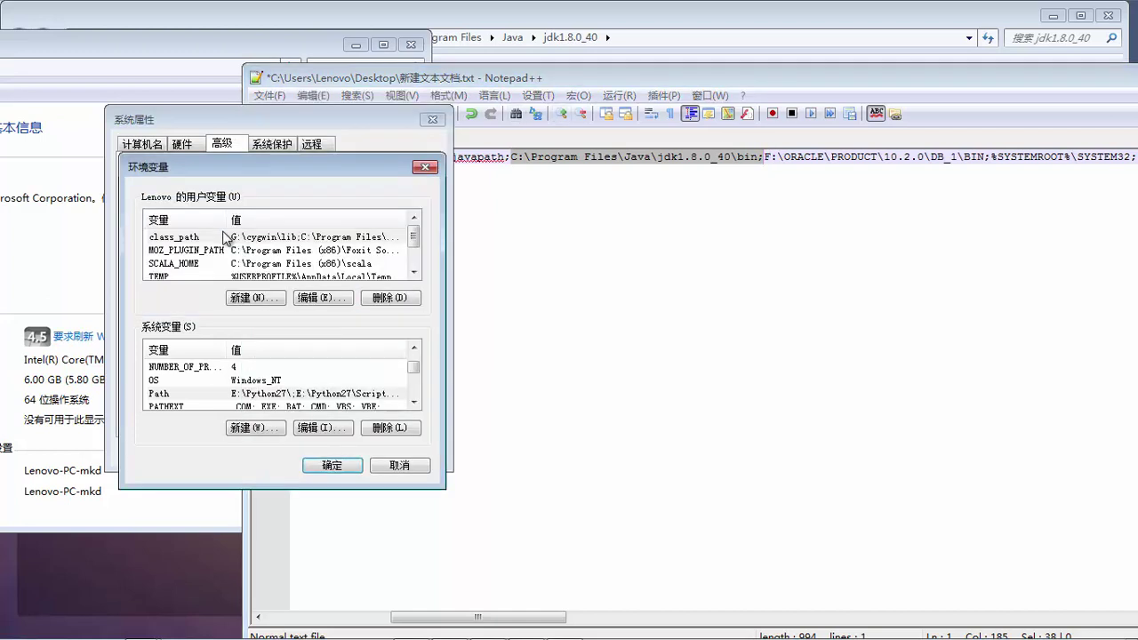
# - Open the class_path user variable and highlight its whole value for inspection
pyautogui.doubleClick(224, 237)
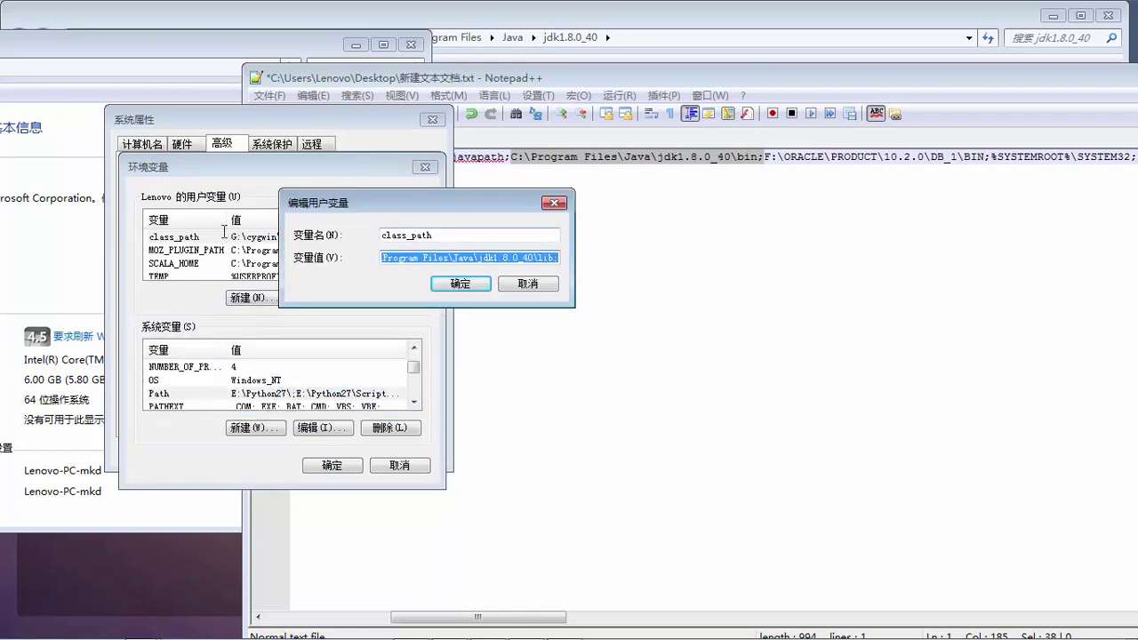
pyautogui.press('End')
pyautogui.hotkey('shift', 'Left')
pyautogui.hotkey('shift', 'Left')
pyautogui.hotkey('shift', 'Left')
pyautogui.hotkey('shift', 'Left')
pyautogui.hotkey('shift', 'Left')
pyautogui.hotkey('shift', 'Left')
pyautogui.hotkey('shift', 'Left')
pyautogui.hotkey('shift', 'Left')
pyautogui.hotkey('shift', 'Left')
pyautogui.hotkey('shift', 'Left')
pyautogui.hotkey('shift', 'Left')
pyautogui.hotkey('shift', 'Left')
pyautogui.hotkey('shift', 'Left')
pyautogui.hotkey('shift', 'Left')
pyautogui.hotkey('shift', 'Left')
pyautogui.hotkey('shift', 'Left')
pyautogui.hotkey('shift', 'Left')
pyautogui.hotkey('shift', 'Left')
pyautogui.hotkey('shift', 'Left')
pyautogui.hotkey('shift', 'Left')
pyautogui.press('End')
pyautogui.hotkey('shift', 'Home')
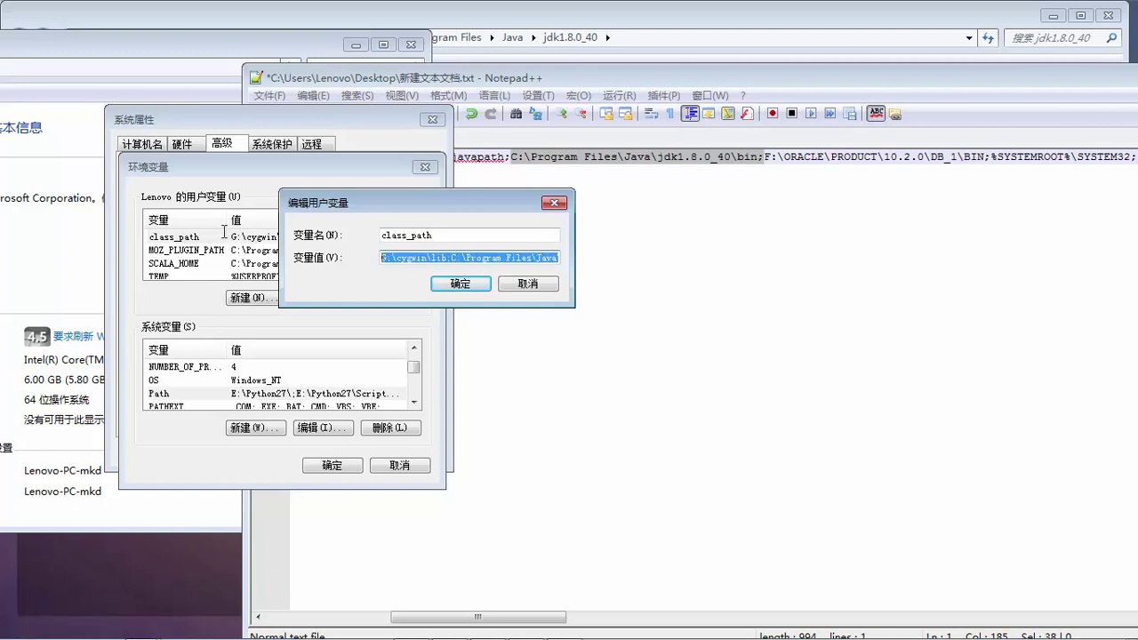
# - Highlight the JDK path in front of \lib in the class_path value for inspection
pyautogui.press('End')
pyautogui.press('Left')
pyautogui.press('Left')
pyautogui.press('Left')
pyautogui.press('Left')
pyautogui.press('Left')
pyautogui.hotkey('shift', 'Left')
pyautogui.hotkey('shift', 'Left')
pyautogui.hotkey('shift', 'Left')
pyautogui.hotkey('shift', 'Left')
pyautogui.hotkey('shift', 'Left')
pyautogui.hotkey('shift', 'Left')
pyautogui.hotkey('shift', 'Left')
pyautogui.hotkey('shift', 'Left')
pyautogui.hotkey('shift', 'Left')
pyautogui.hotkey('shift', 'Left')
pyautogui.hotkey('shift', 'Left')
pyautogui.hotkey('shift', 'Left')
pyautogui.hotkey('shift', 'Left')
pyautogui.hotkey('shift', 'Left')
pyautogui.hotkey('shift', 'Left')
pyautogui.hotkey('shift', 'Left')
pyautogui.hotkey('shift', 'Left')
pyautogui.hotkey('shift', 'Left')
pyautogui.hotkey('shift', 'Left')
pyautogui.hotkey('shift', 'Left')
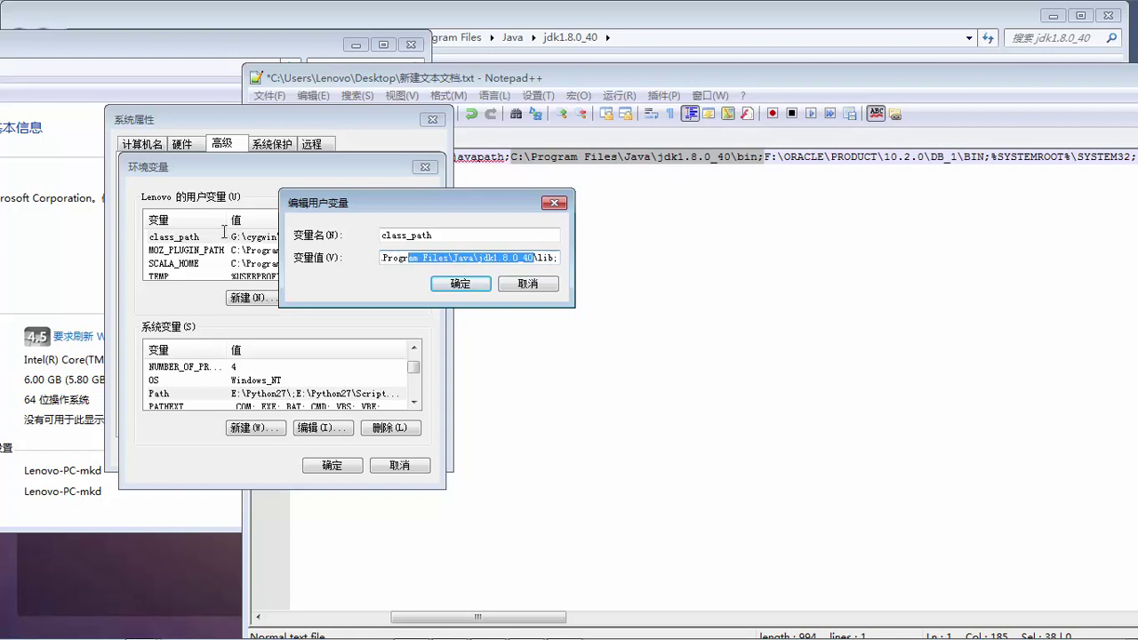
pyautogui.press('Right')
pyautogui.press('Right')
pyautogui.hotkey('shift', 'Right')
pyautogui.hotkey('shift', 'Right')
pyautogui.hotkey('shift', 'Right')
pyautogui.hotkey('shift', 'Right')
pyautogui.press('Left')
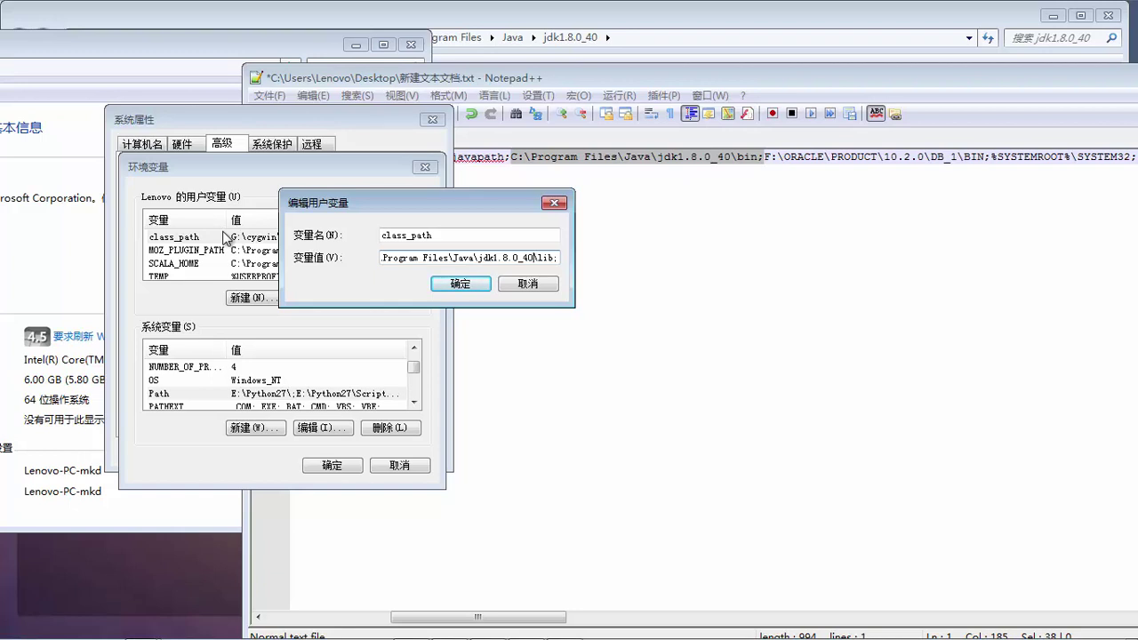
# - Replace the literal JDK path before \lib in class_path with %java_home% and save the variable
pyautogui.hotkey('ctrl', 'shift', 'Left')
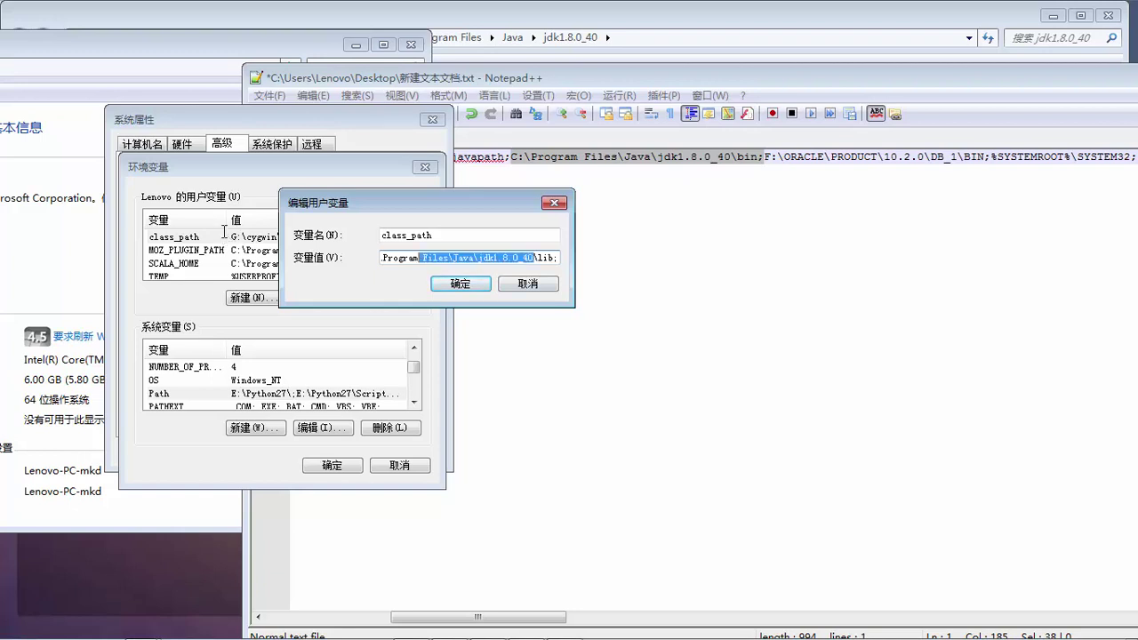
pyautogui.press('BackSpace')
pyautogui.press('BackSpace')
pyautogui.press('BackSpace')
pyautogui.press('BackSpace')
pyautogui.press('BackSpace')
pyautogui.press('BackSpace')
pyautogui.press('BackSpace')
pyautogui.press('BackSpace')
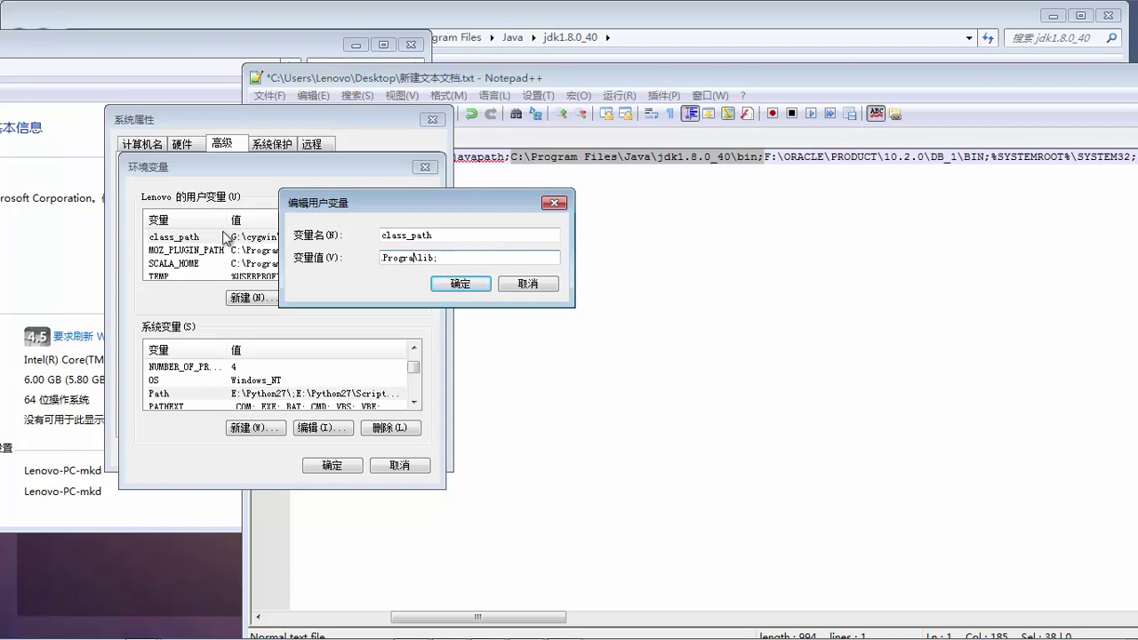
pyautogui.hotkey('ctrl', 'v')
pyautogui.write('%%')
pyautogui.write('java')
pyautogui.write('_home')
pyautogui.press('Return')
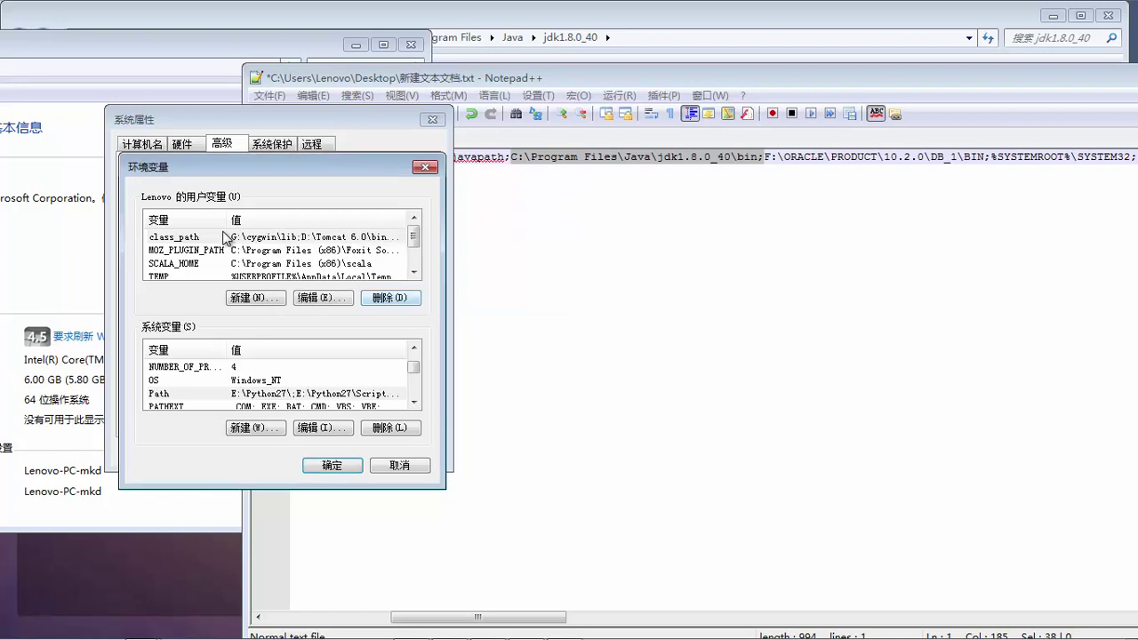
# - Confirm and close the environment variables and system properties dialogs, and move the System information window slightly over the text file
pyautogui.press('Return')
pyautogui.press('Return')
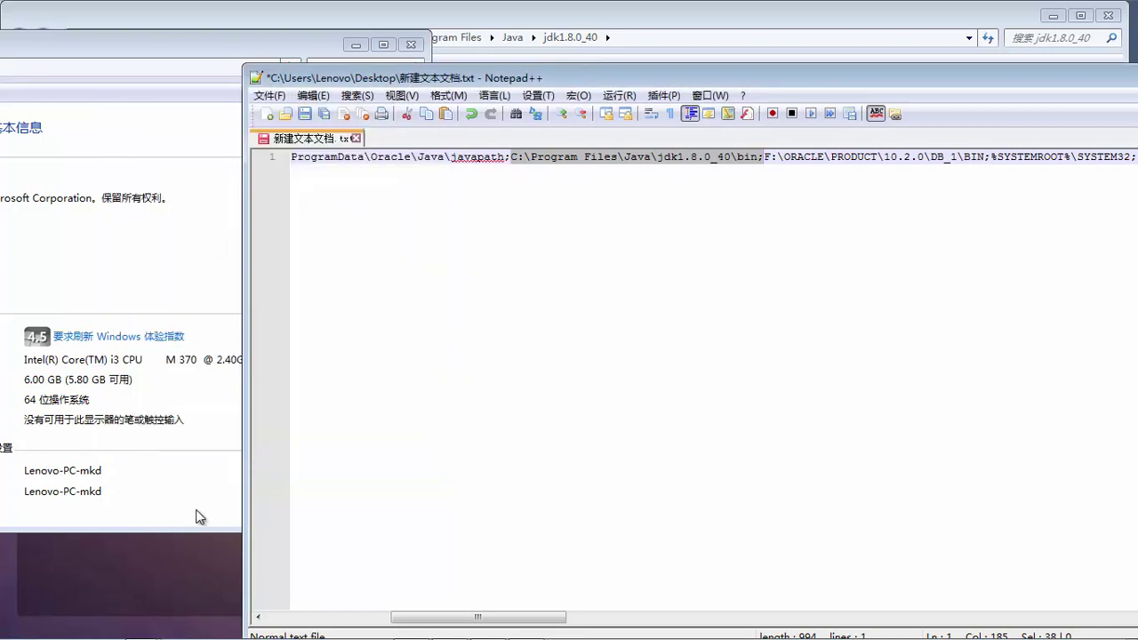
pyautogui.click(202, 518)
pyautogui.moveTo(227, 46); pyautogui.dragTo(253, 73)
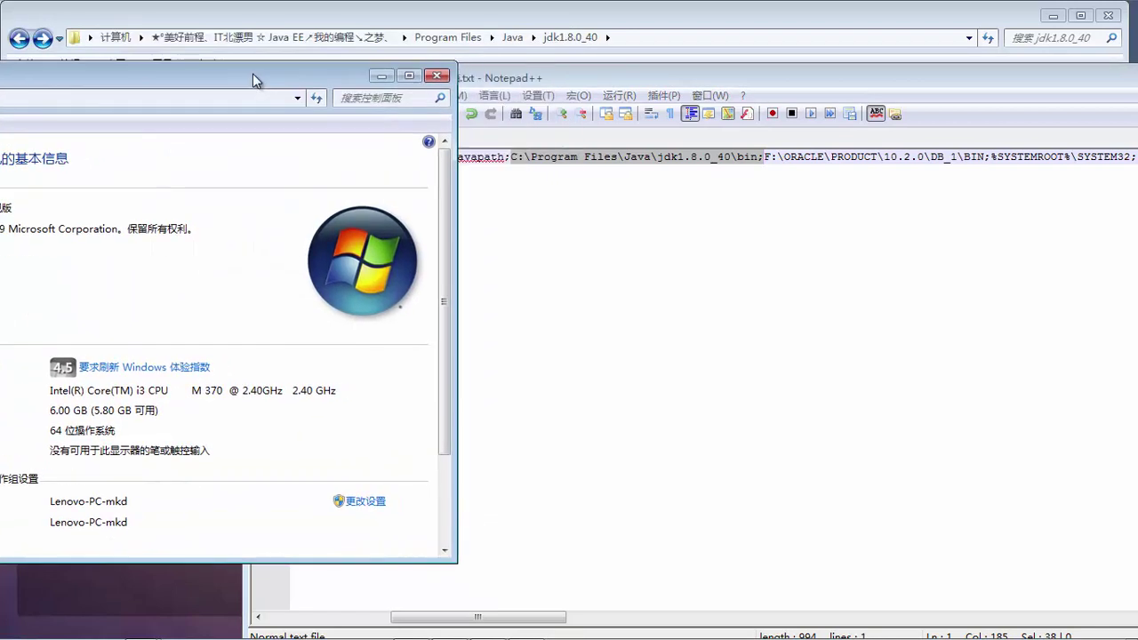
# - Replace the literal JDK path before \bin in the text file with %java_home% and save the file
pyautogui.click(537, 163)
pyautogui.click(509, 163)
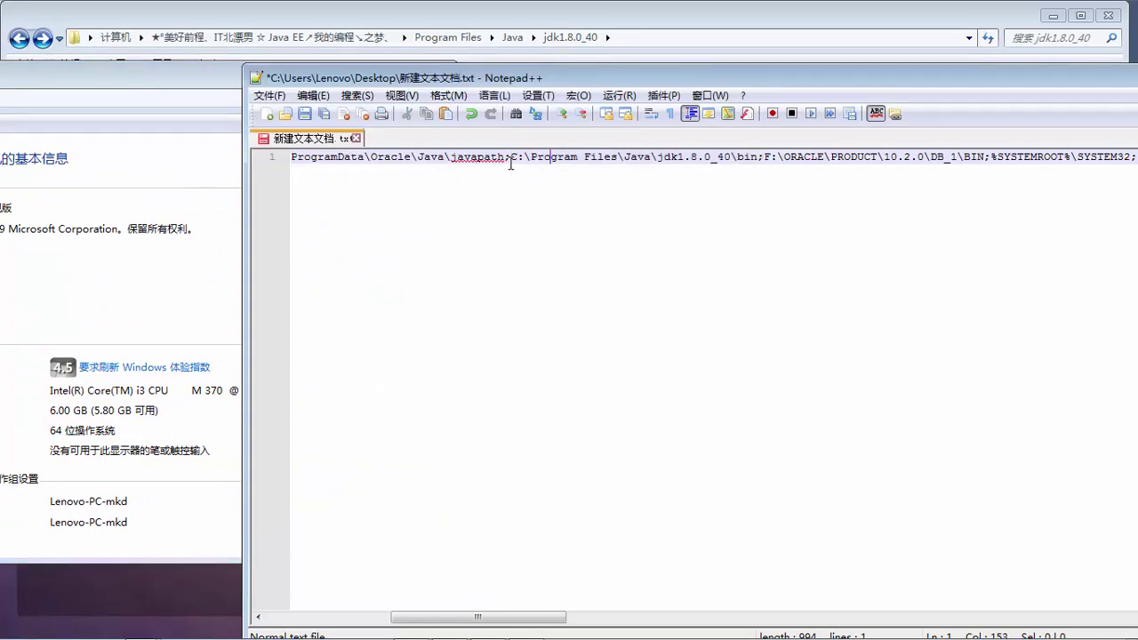
pyautogui.keyDown('shift'); pyautogui.click(731, 158); pyautogui.keyUp('shift')
pyautogui.write('%')
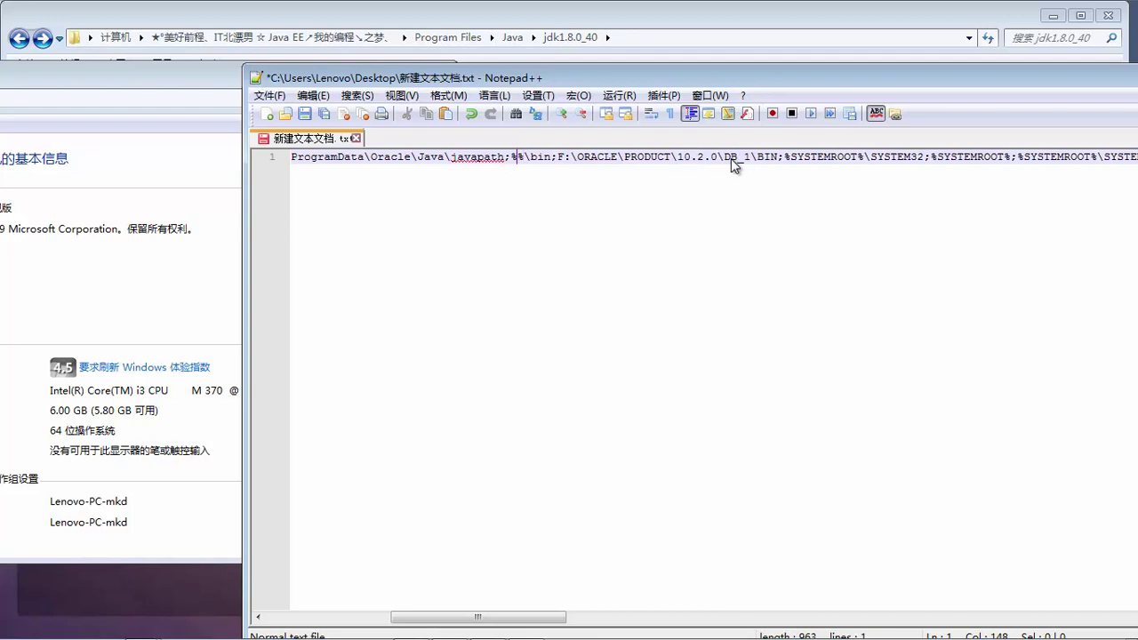
pyautogui.write('java)')
pyautogui.write('home')
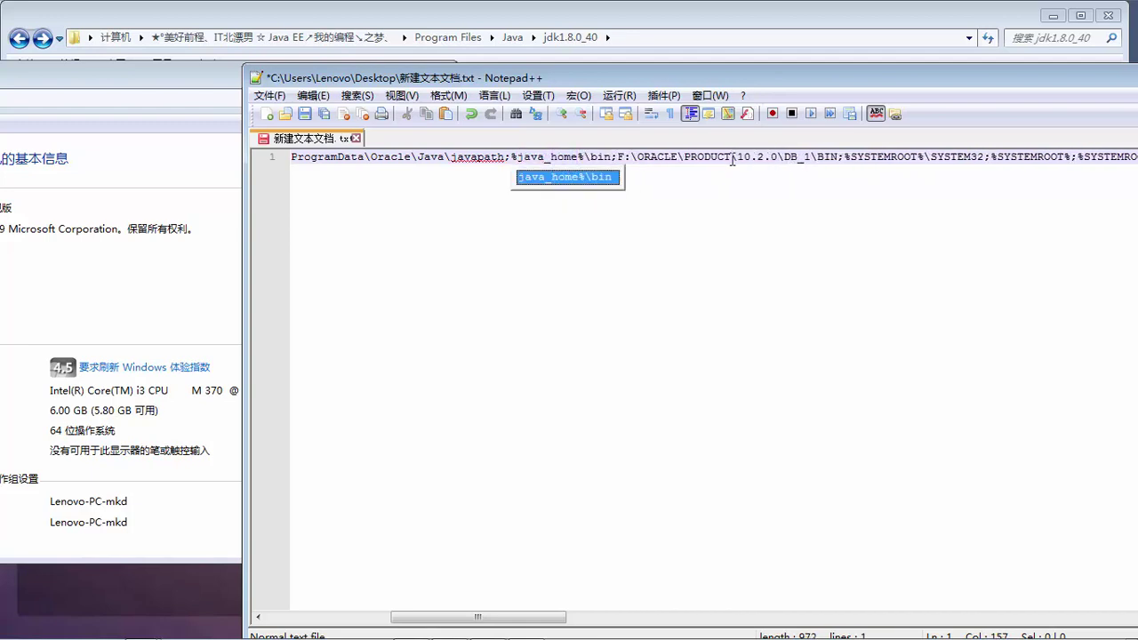
pyautogui.hotkey('ctrl', 's')
# - Highlight the word java_home in the text file's %java_home%\bin entry for inspection
pyautogui.click(750, 158)
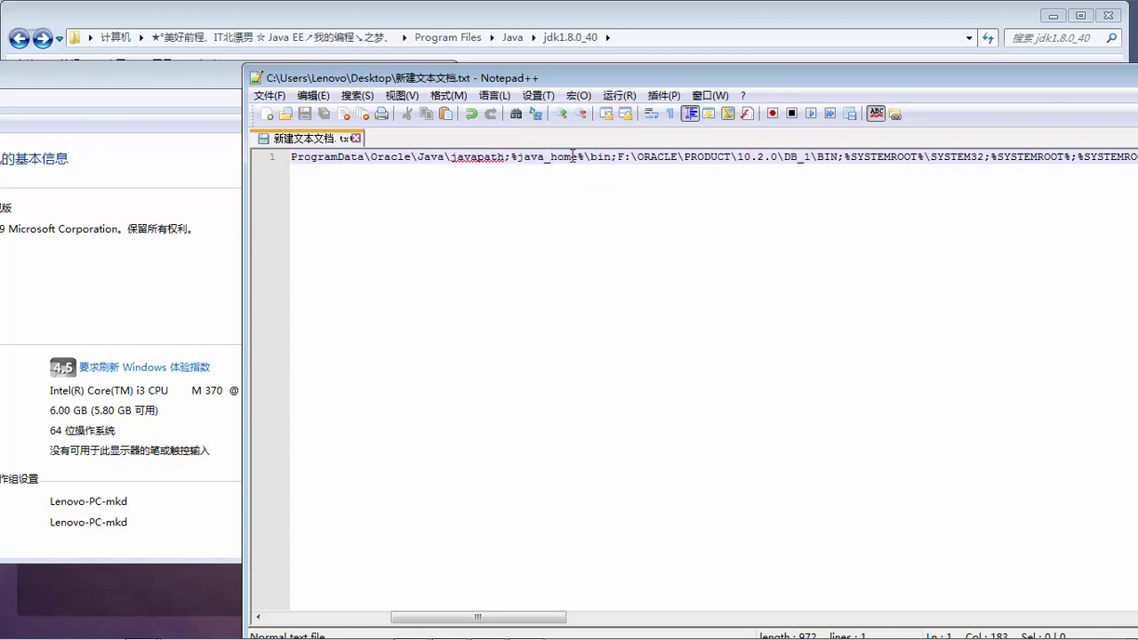
pyautogui.click(544, 156)
pyautogui.doubleClick(544, 156)
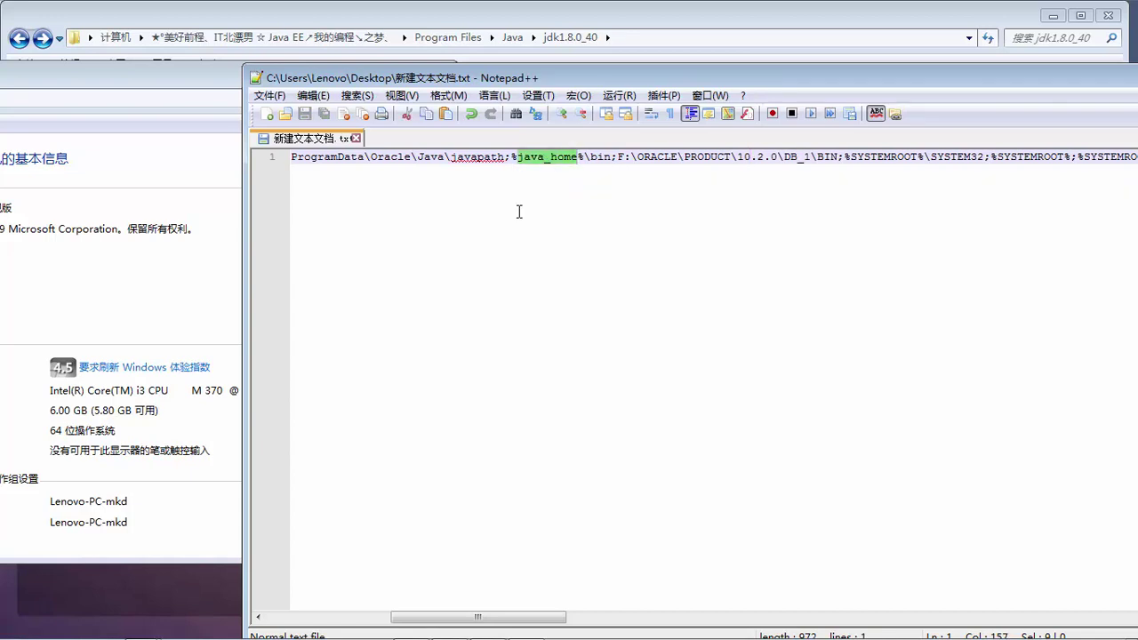
# - Open a Windows command prompt through cmd and check the installed Java version with java -version
pyautogui.click(14, 630)
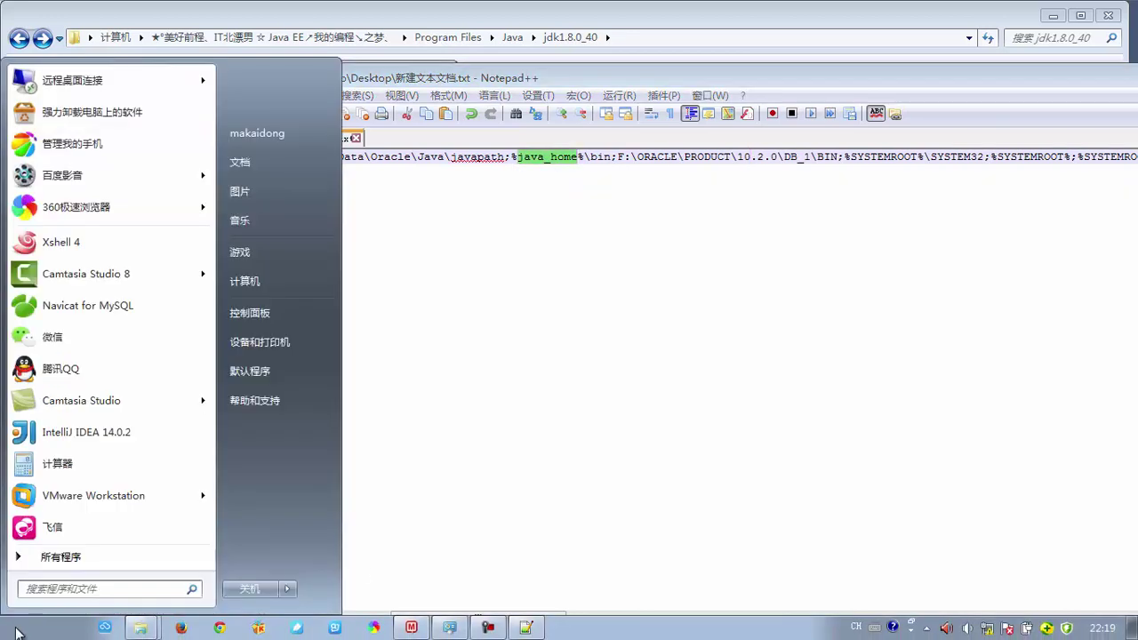
pyautogui.click(58, 590)
pyautogui.write('cmd')
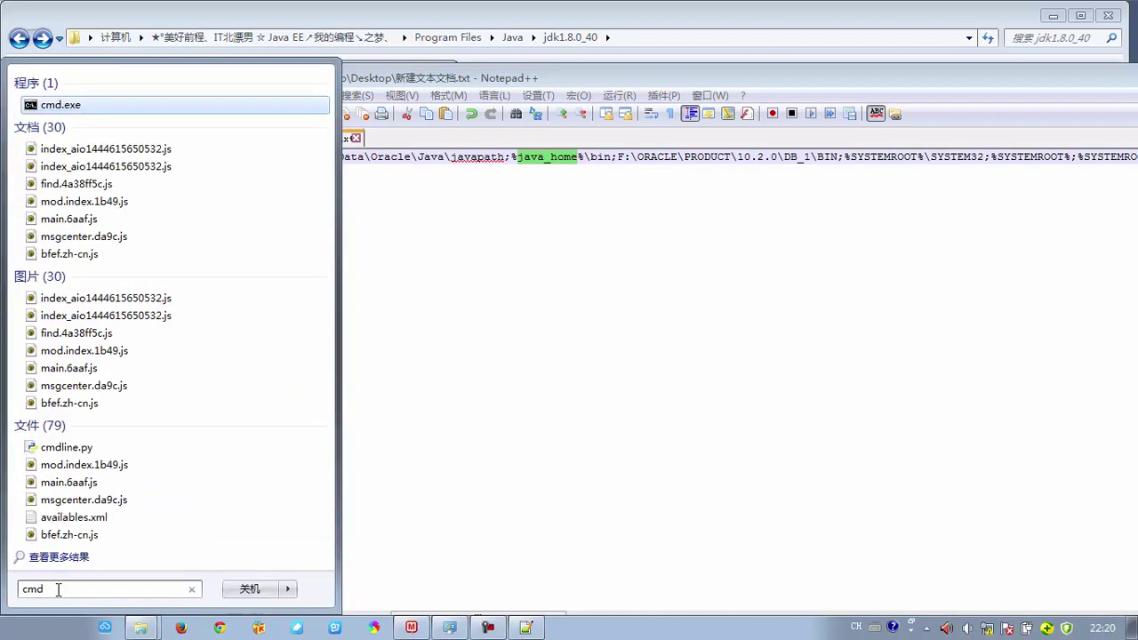
pyautogui.press('Return')
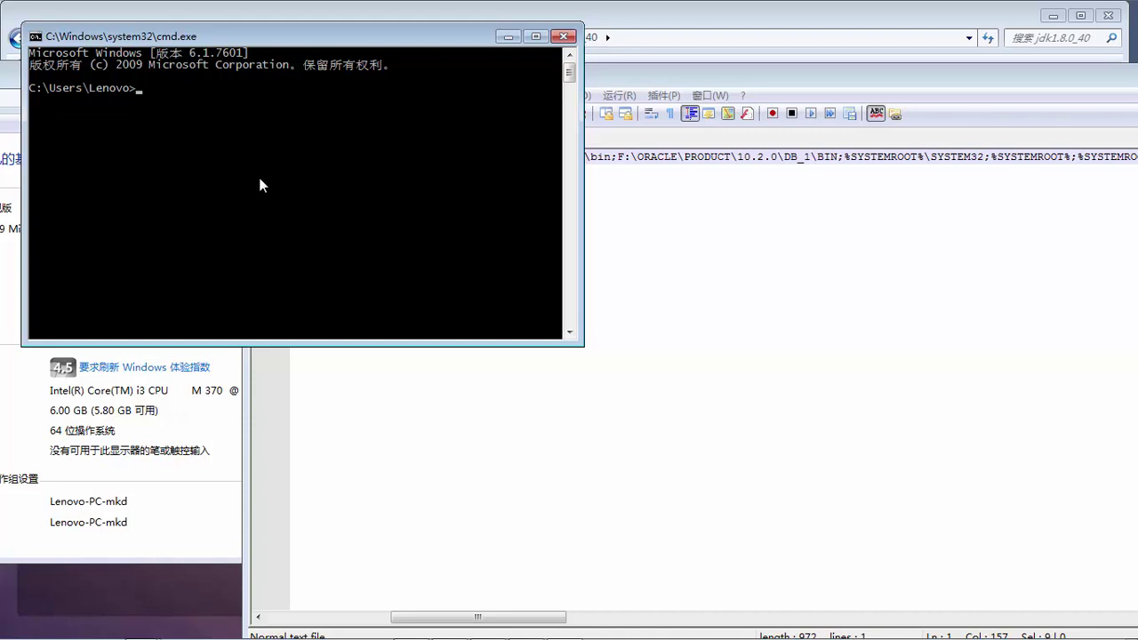
pyautogui.write('java -version')
pyautogui.press('Return')
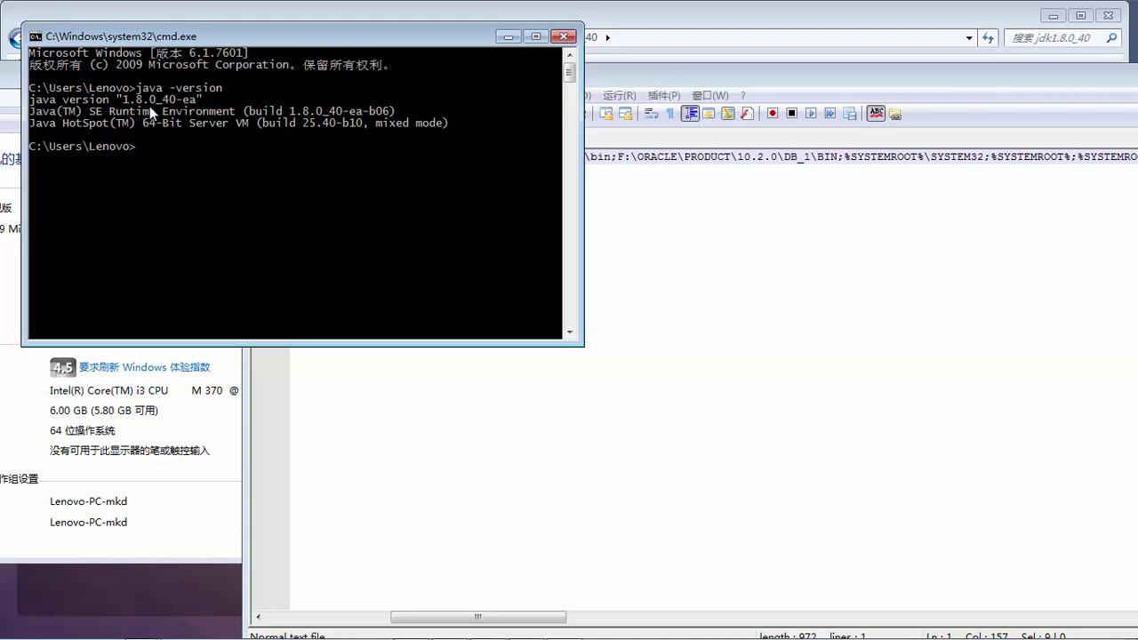
# - Run java without arguments and examine the usage help and its list of options from beginning to end
pyautogui.write('java')
pyautogui.press('Return')
pyautogui.scroll(8, 162, 183)
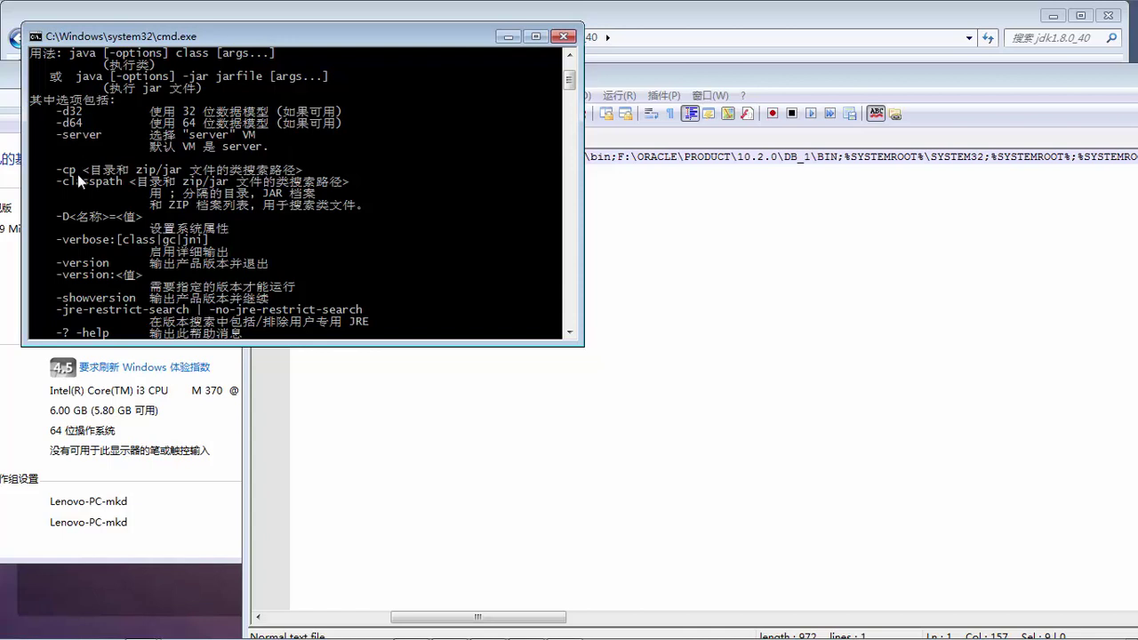
pyautogui.scroll(-1, 75, 239)
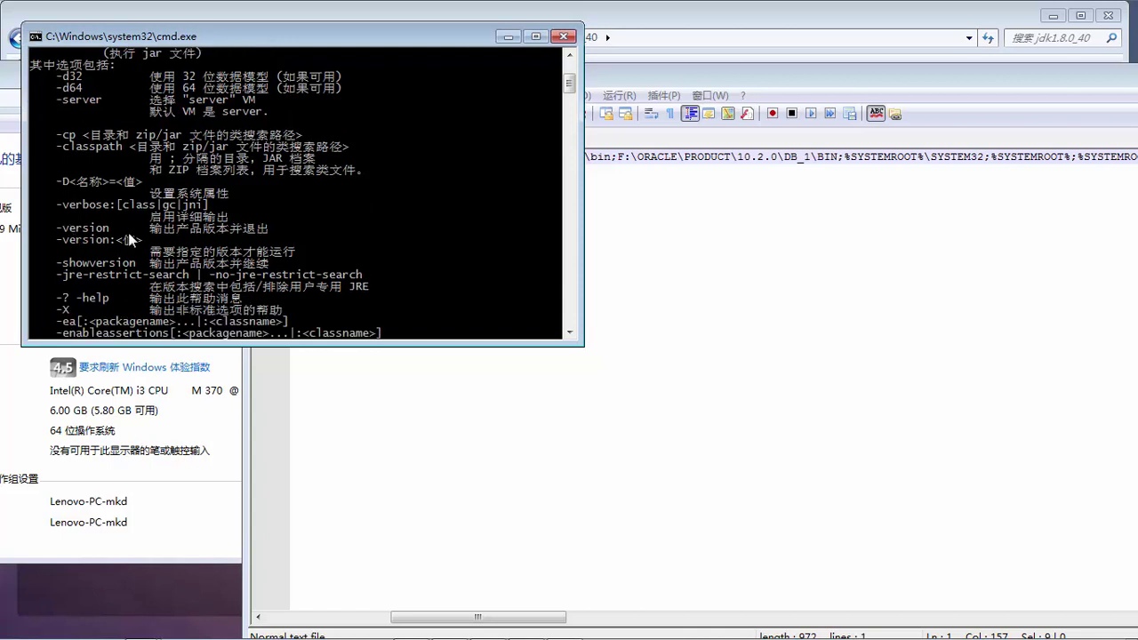
pyautogui.scroll(-7, 129, 240)
pyautogui.scroll(-1, 124, 250)
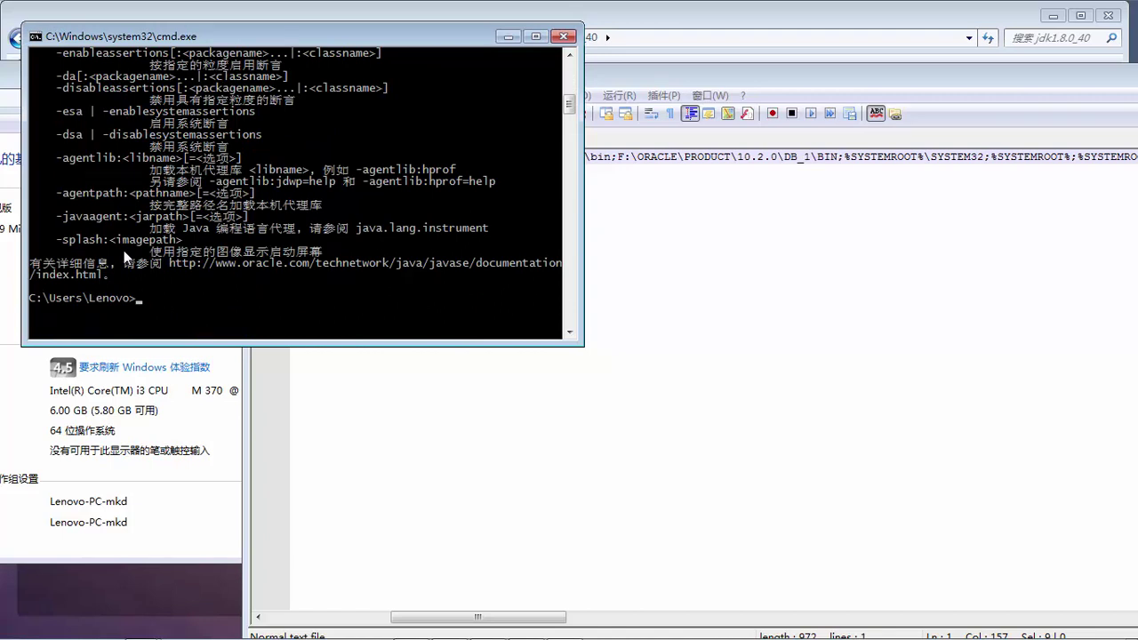
pyautogui.scroll(13, 123, 250)
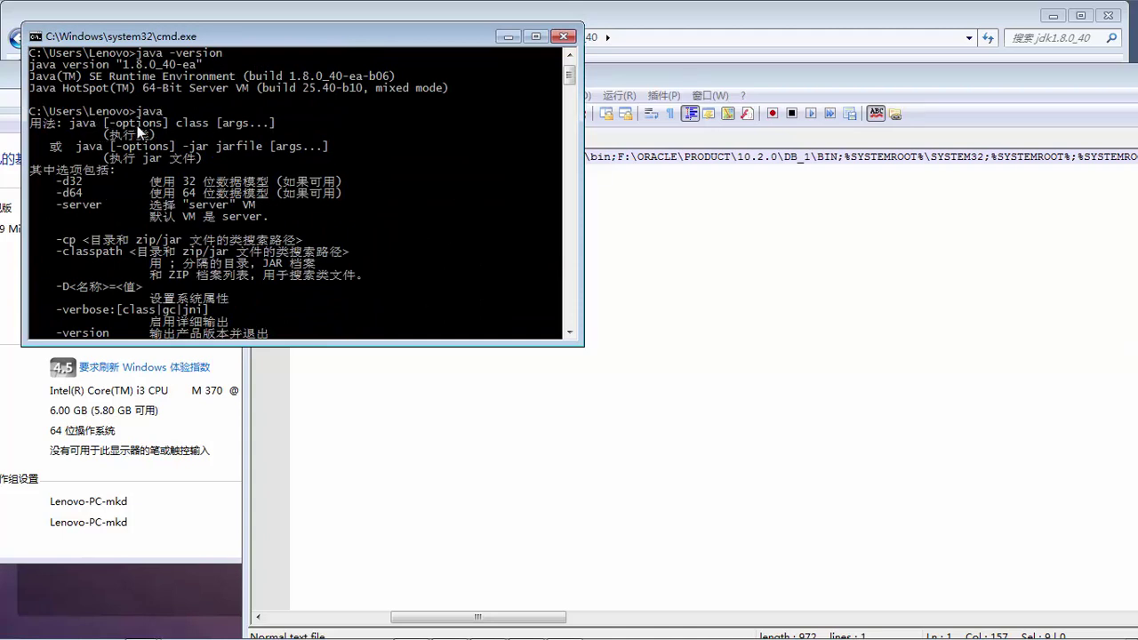
# - Enter the javac command at the command prompt
pyautogui.write('javac')
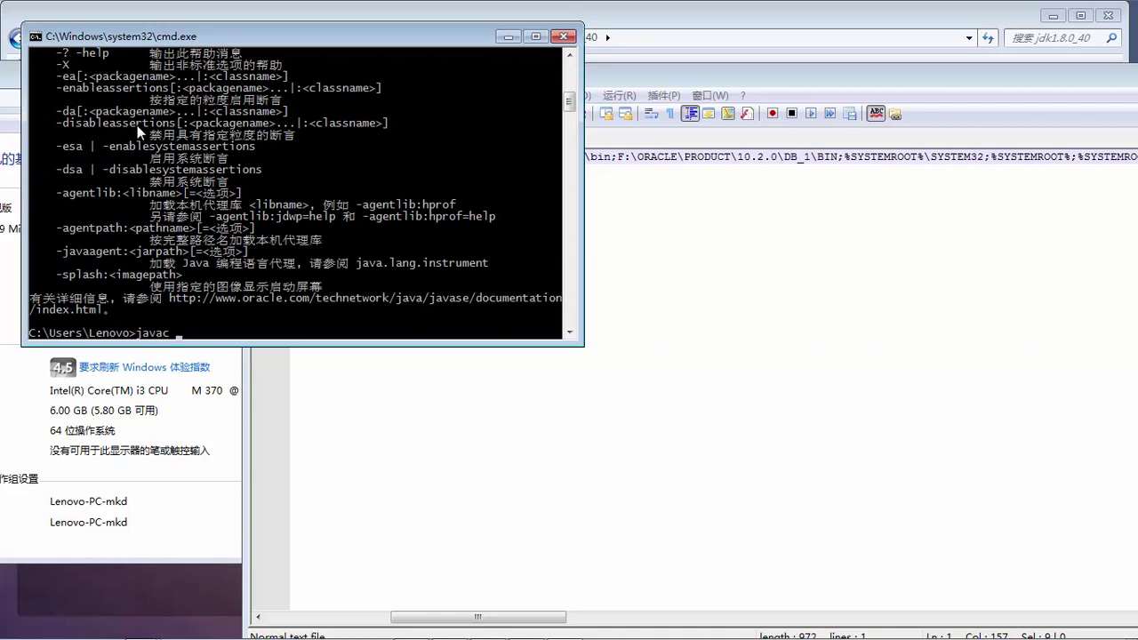